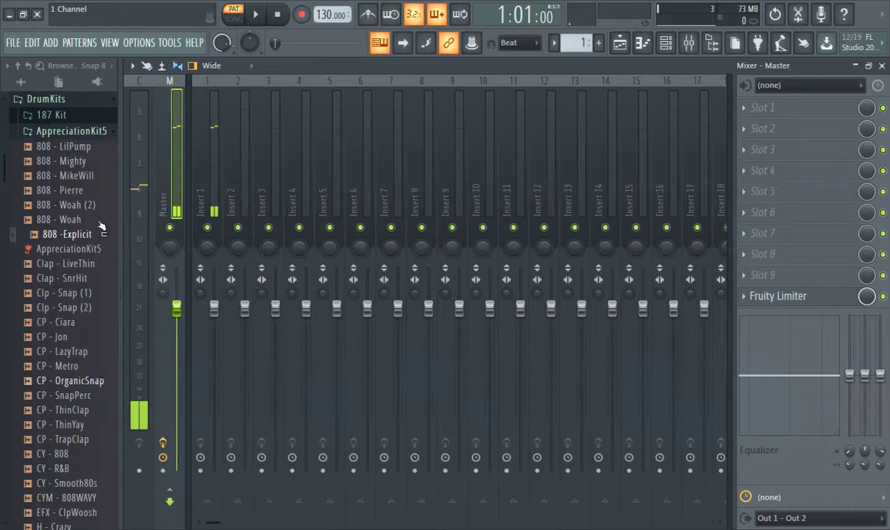
Open the playlist and place a Pattern 1 clip at the start of Track 1.
left_click(618, 45)
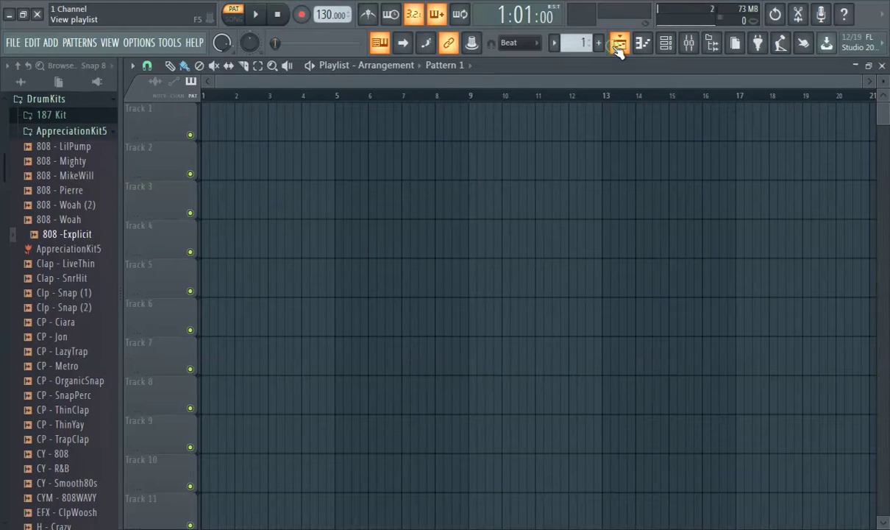
left_click(600, 47)
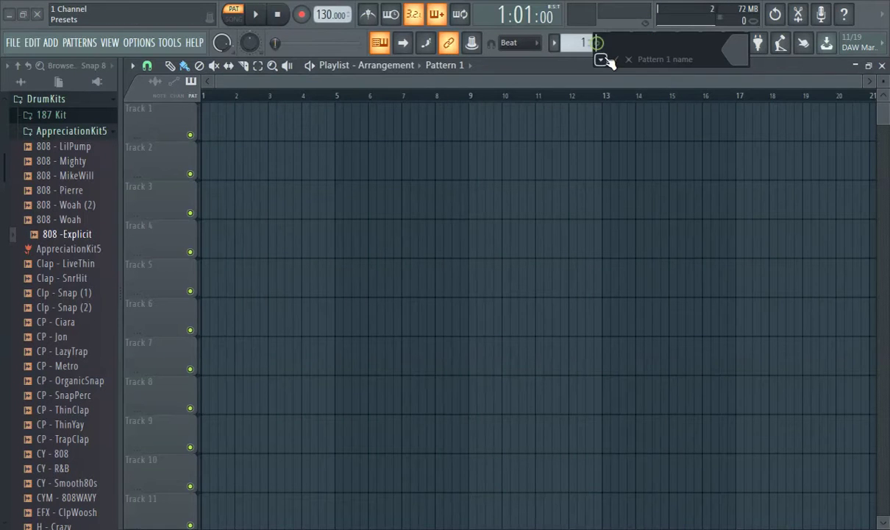
left_click(615, 60)
left_click(209, 133)
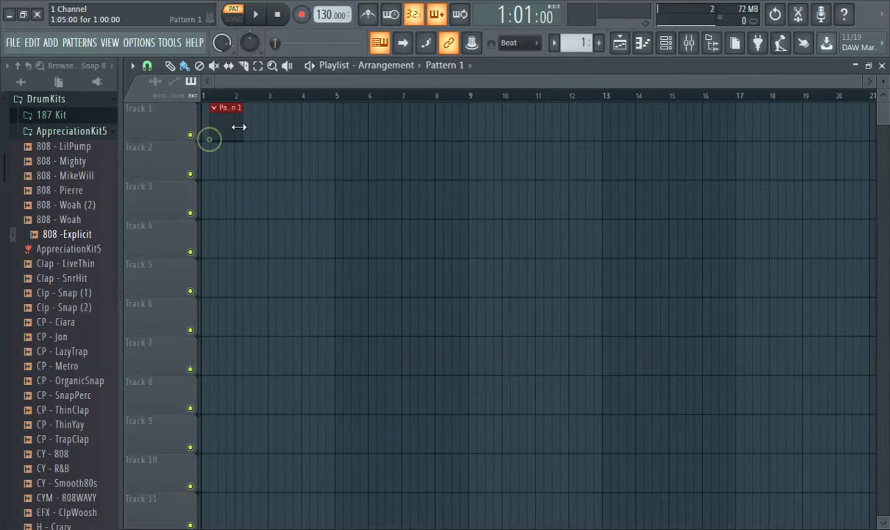
Add a GMS synthesizer channel and move its window clear of the Pattern 1 clip on Track 1.
left_click(53, 43)
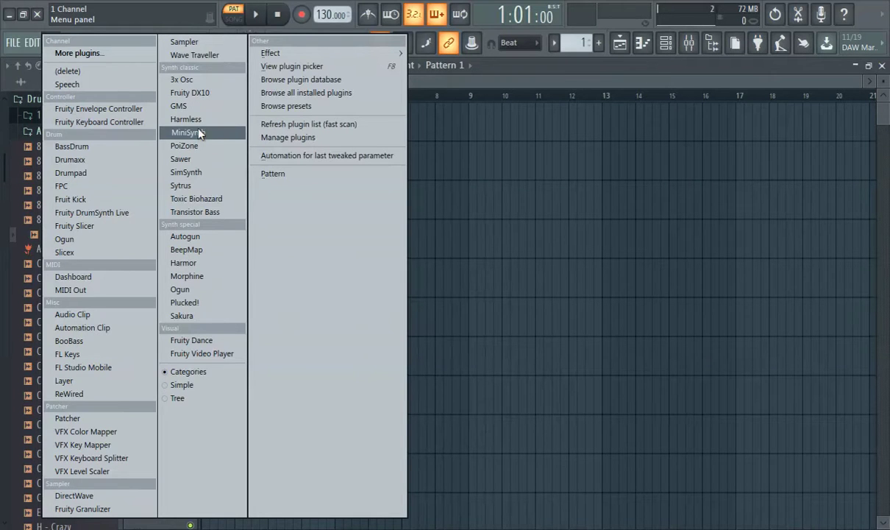
left_click(205, 107)
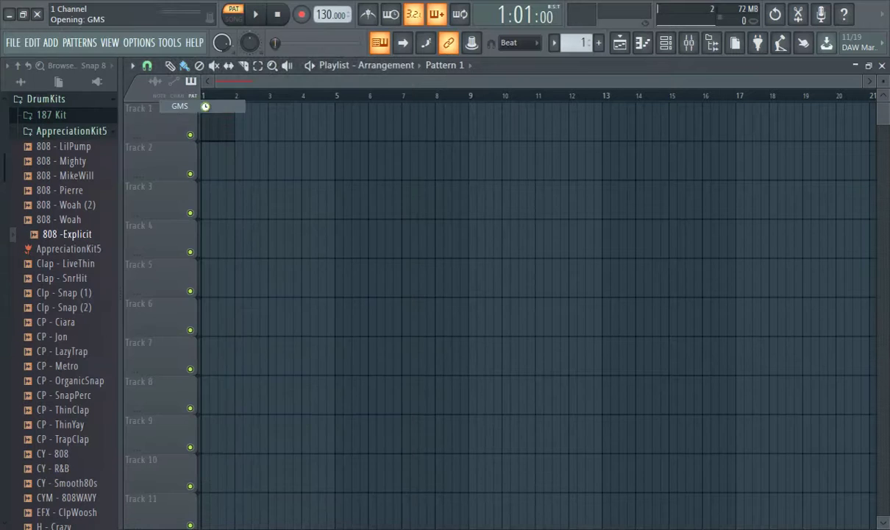
left_click_drag(390, 239, 356, 142)
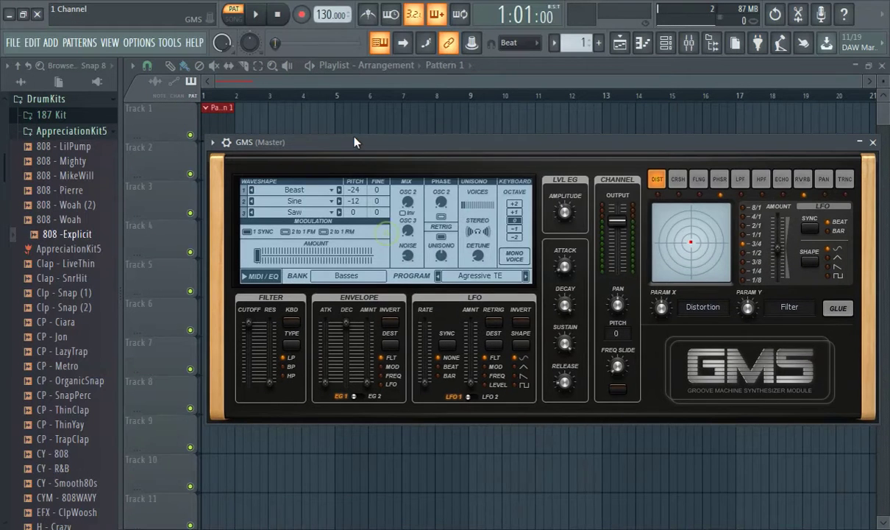
Audition GMS presets from the Leads & Synths bank and load the Keys 1 program.
left_click(479, 273)
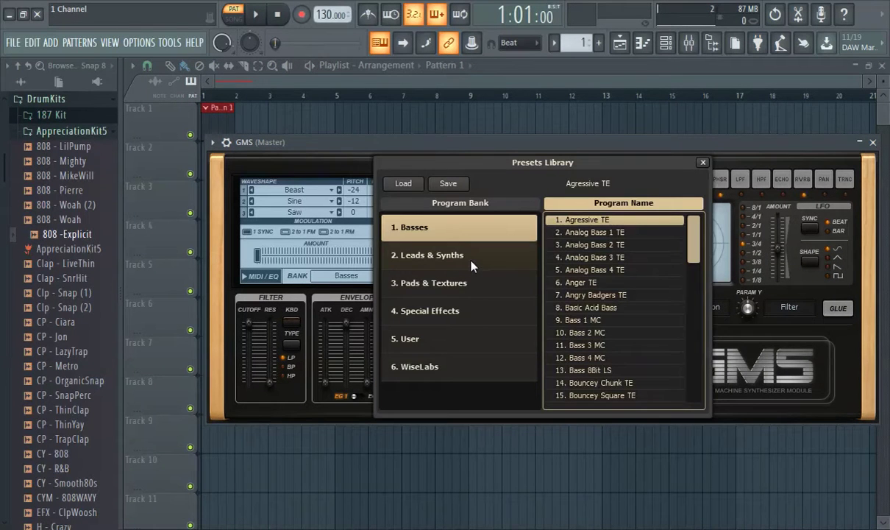
left_click(467, 261)
scroll(621, 294, "down", 2)
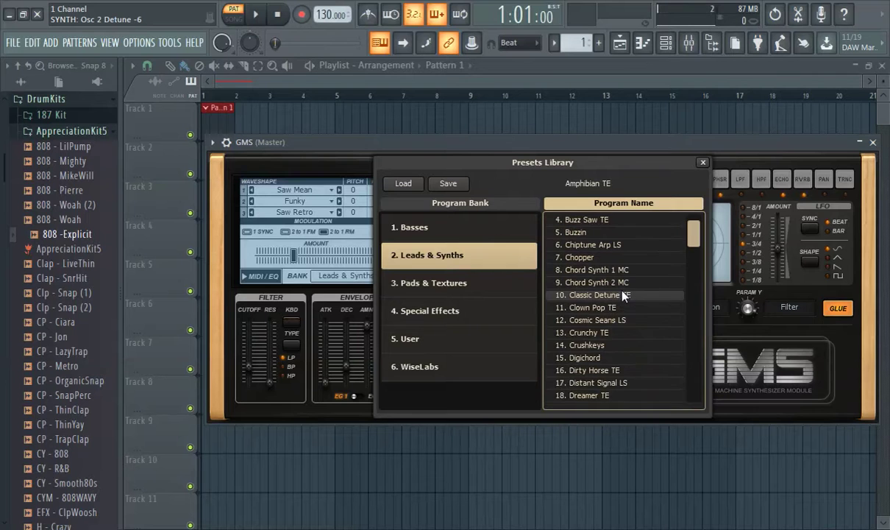
scroll(618, 294, "down", 8)
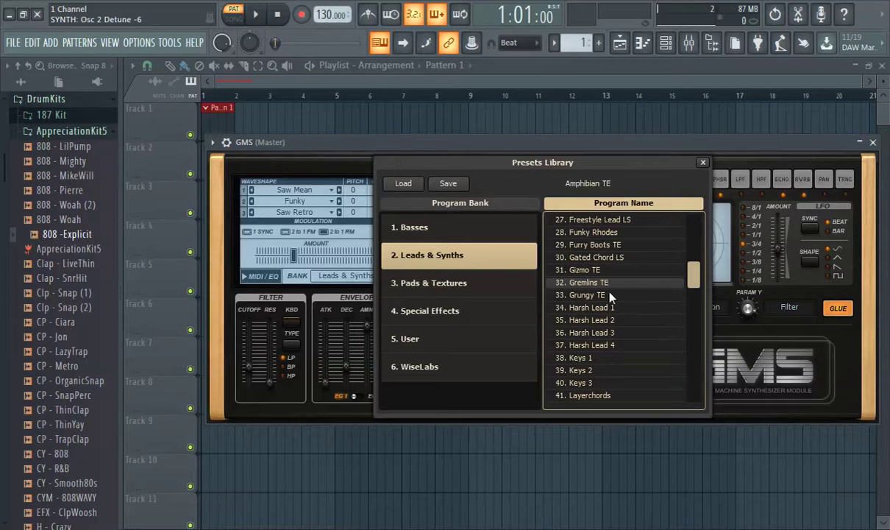
double_click(608, 296)
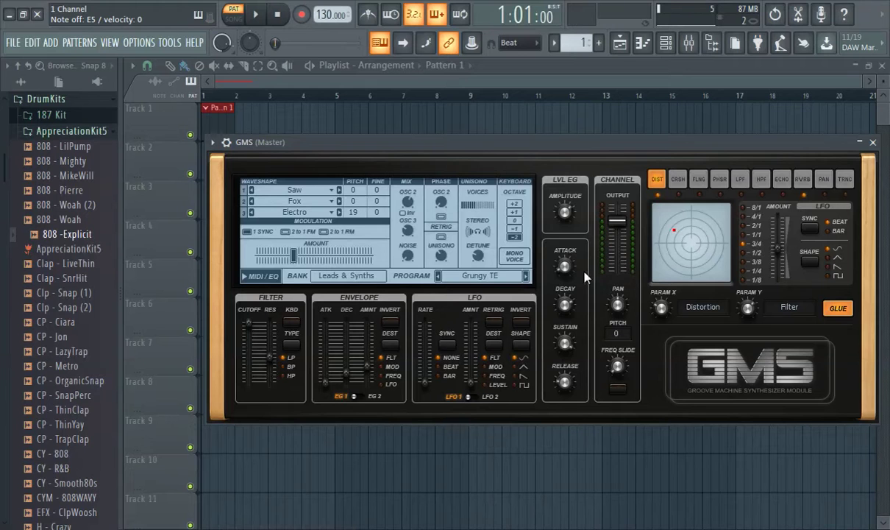
left_click(526, 276)
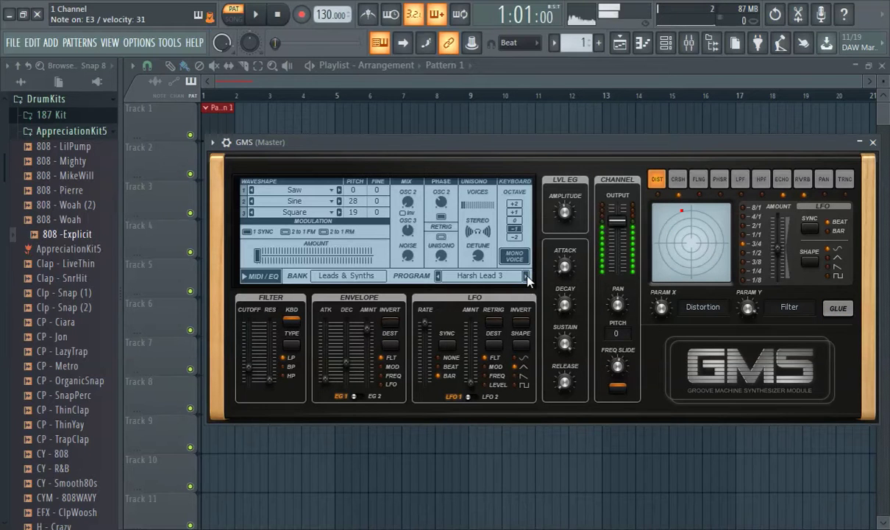
left_click(526, 277)
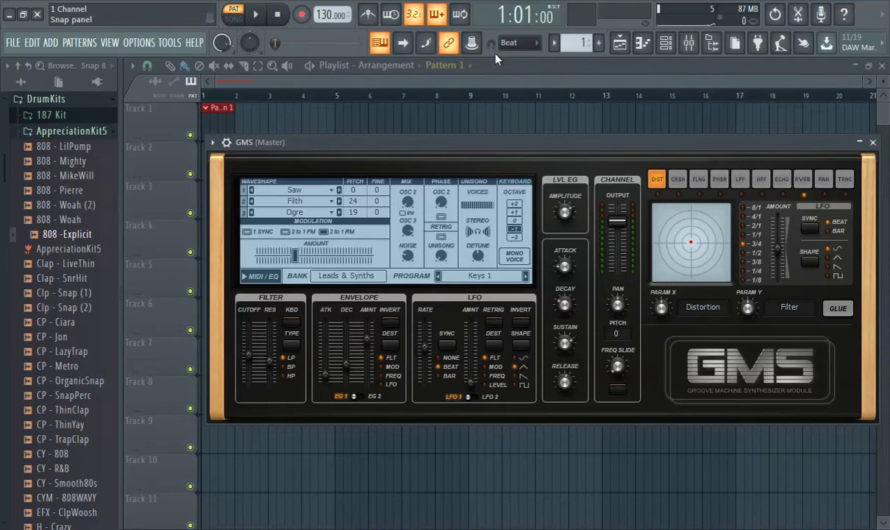
Set the global snap to 1/2 beat and the project tempo to 140 BPM.
left_click(514, 42)
left_click(523, 209)
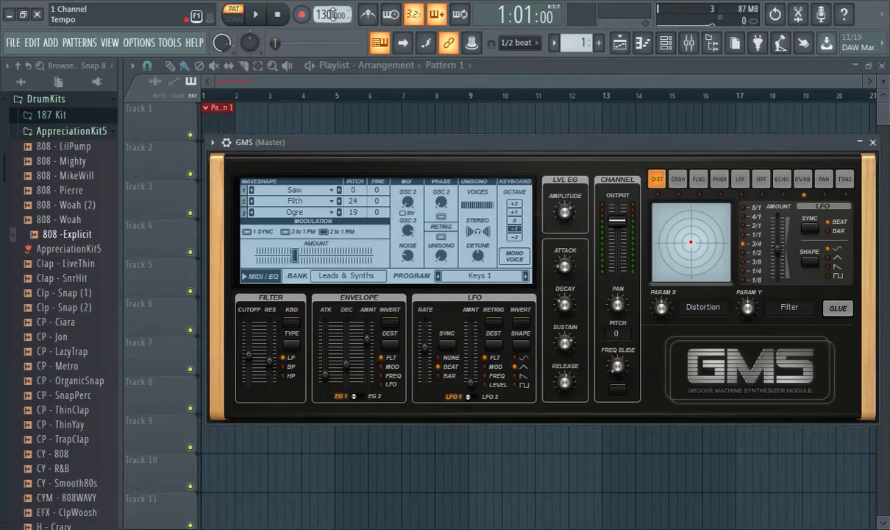
right_click(340, 13)
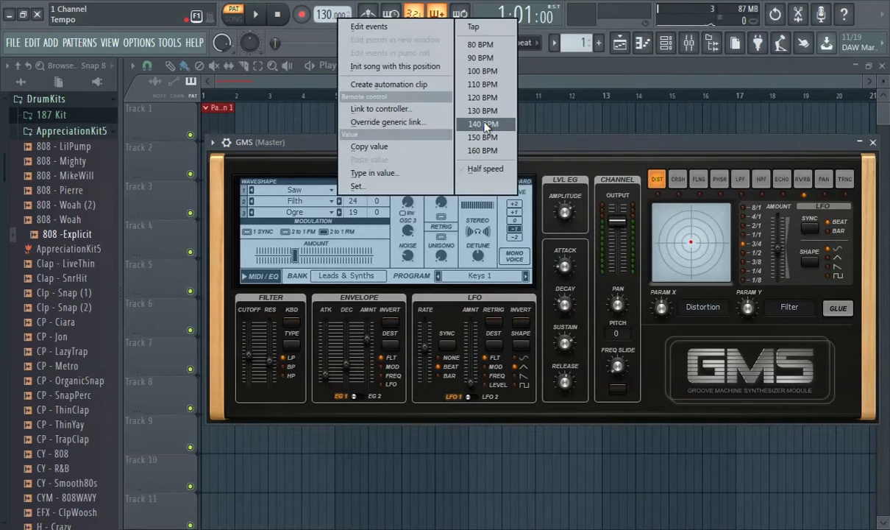
left_click(453, 117)
Record a chord melody with the GMS Keys 1 sound into Pattern 1 with the metronome on, and end the recording.
left_click(301, 16)
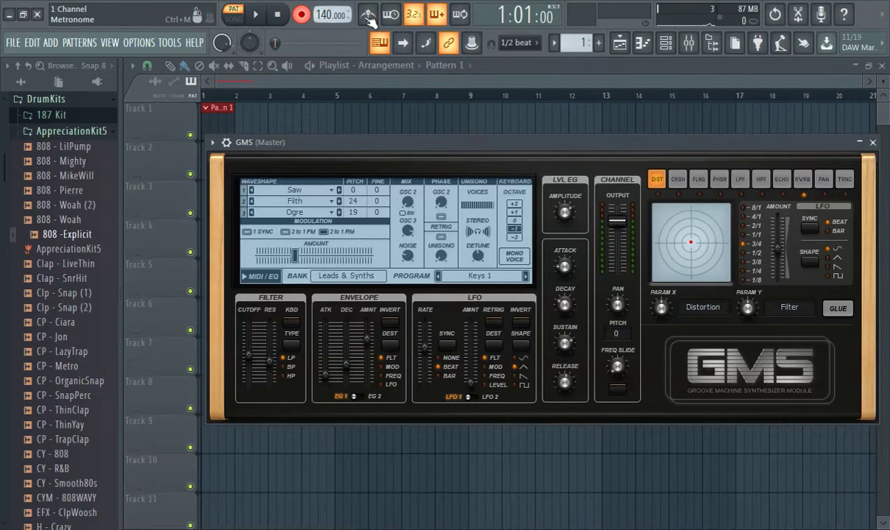
left_click(368, 16)
left_click(257, 15)
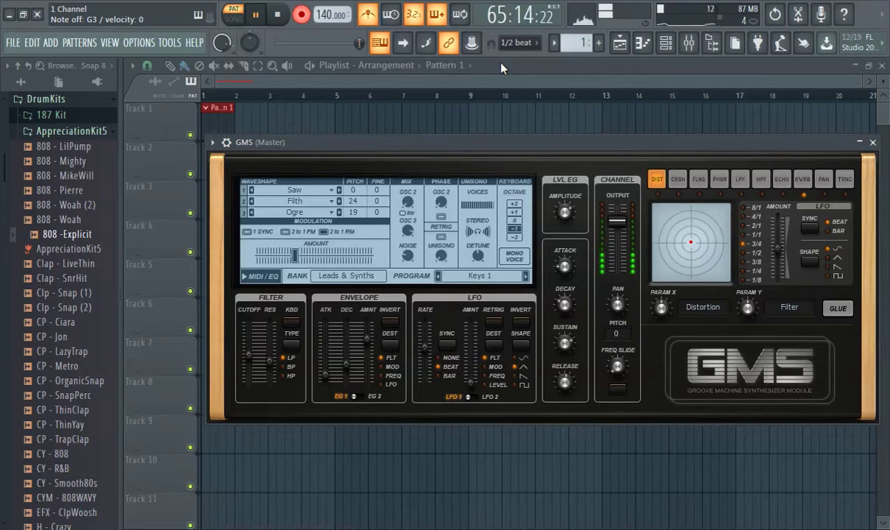
left_click(301, 14)
Listen to the recorded Pattern 1 clip in the playlist from bar 21 and from about bar 60.
left_click_drag(303, 86, 425, 112)
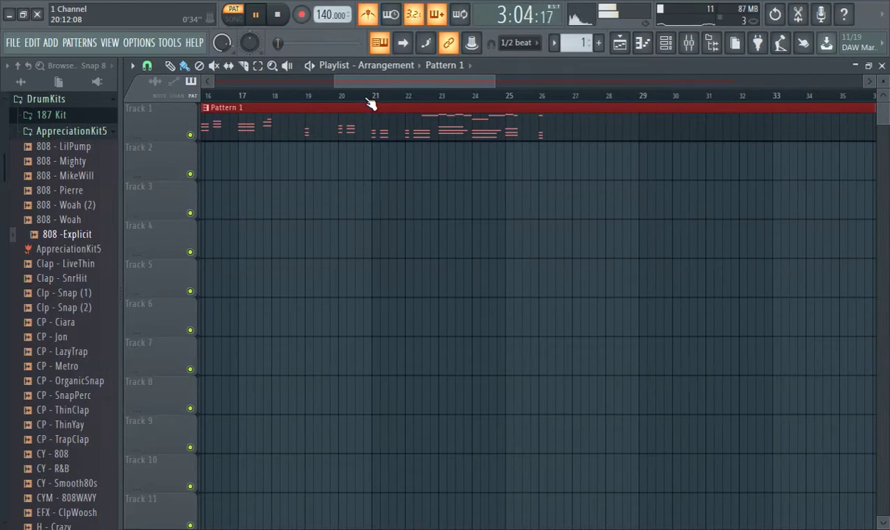
left_click(371, 96)
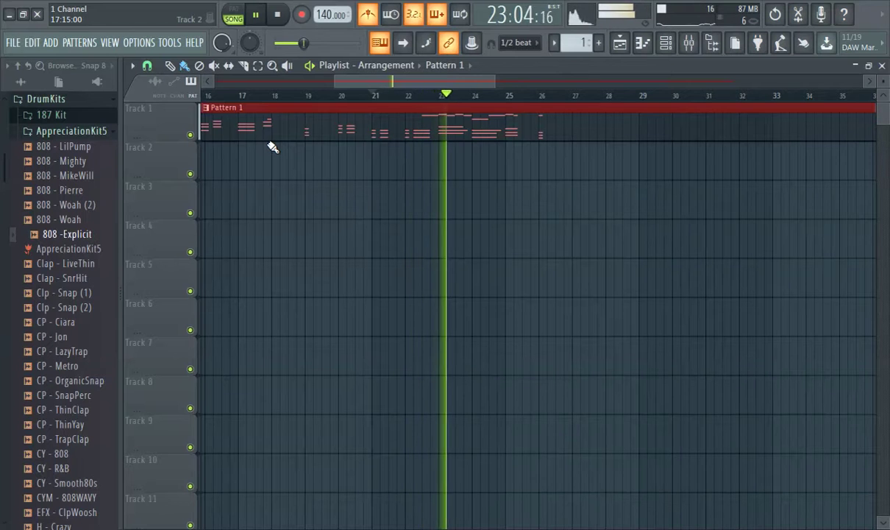
left_click_drag(407, 82, 682, 105)
left_click(523, 97)
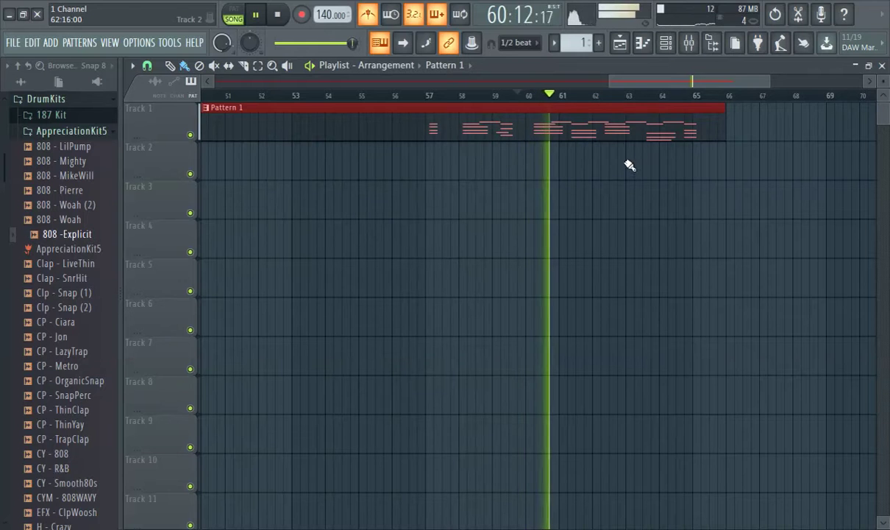
scroll(616, 178, "down", 5)
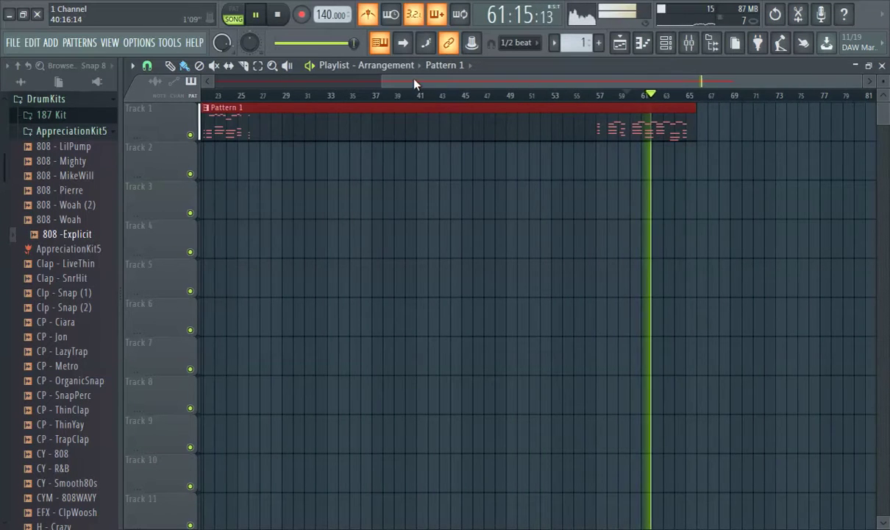
Trim the Pattern 1 clip to the last recorded take of about eight bars and shift it to the start of Track 1.
left_click_drag(414, 79, 177, 85)
left_click_drag(205, 127, 723, 178)
left_click_drag(754, 131, 68, 145)
scroll(241, 215, "up", 7)
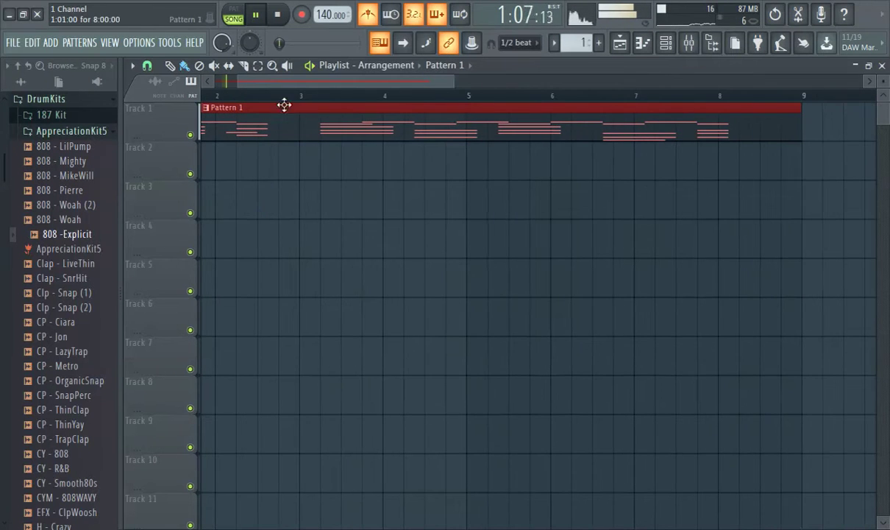
left_click_drag(267, 84, 244, 125)
scroll(213, 125, "up", 2)
scroll(234, 136, "up", 3)
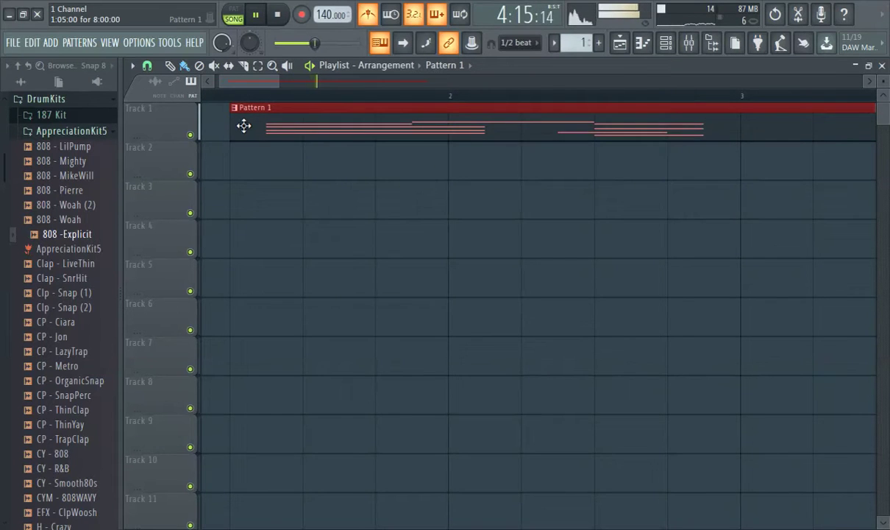
scroll(243, 119, "down", 3)
scroll(246, 110, "down", 2)
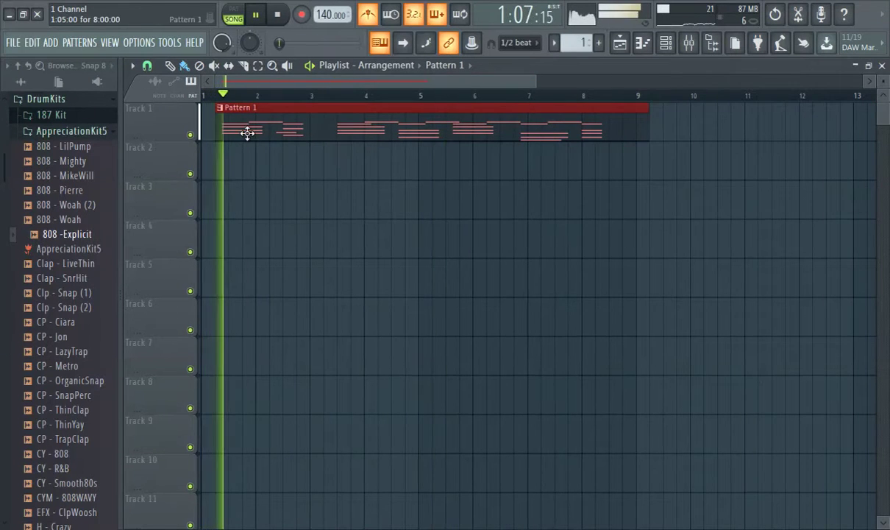
Open Pattern 1's GMS notes in the piano roll and delete most of the discarded takes recorded before bar 57.
double_click(247, 132)
scroll(353, 243, "down", 5)
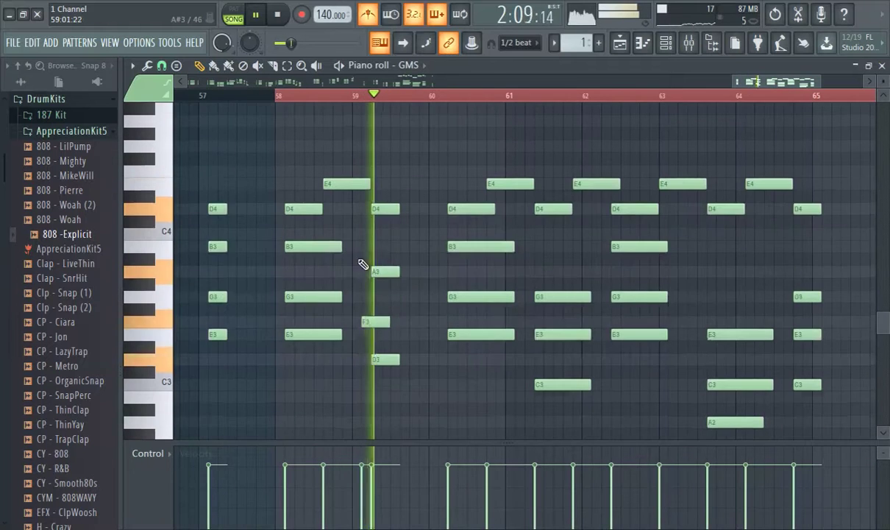
key("ctrl+a")
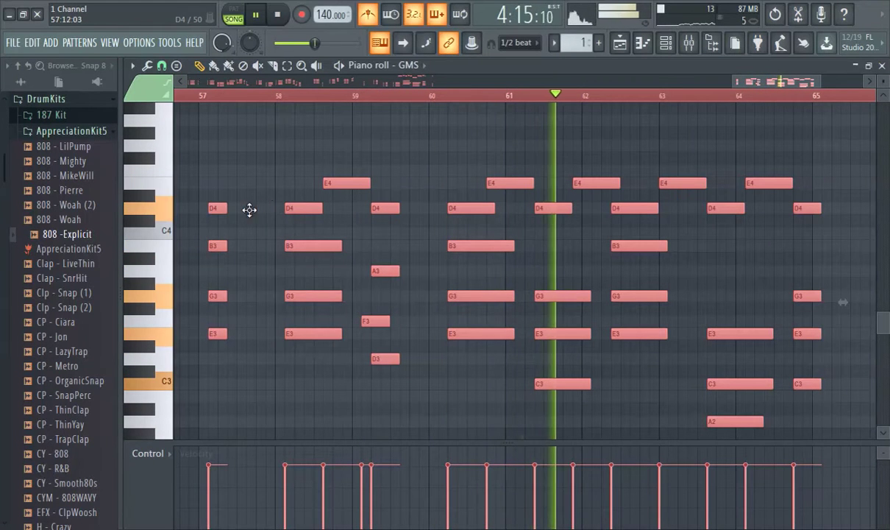
scroll(366, 195, "down", 5)
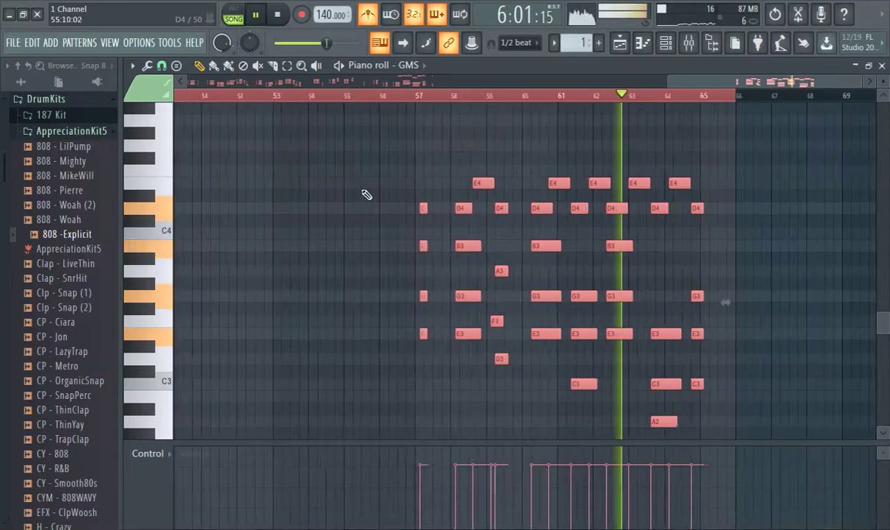
left_click_drag(752, 84, 353, 89)
scroll(335, 178, "down", 2)
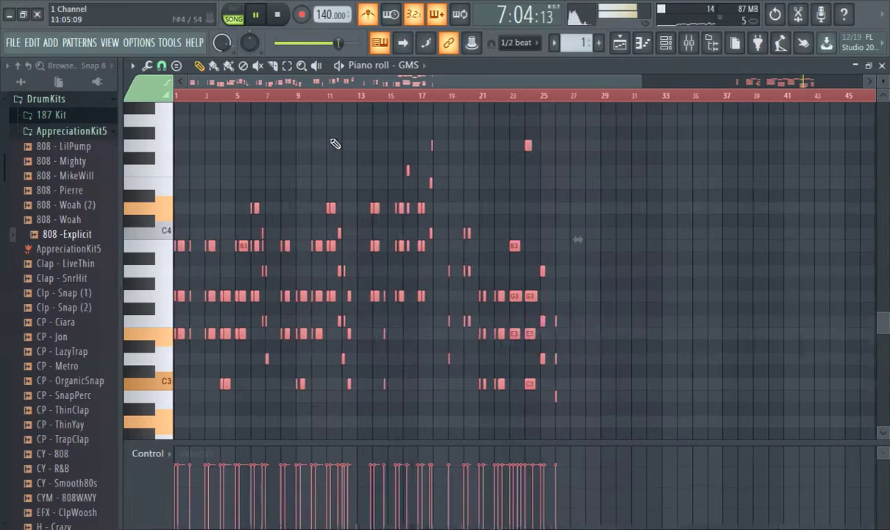
left_click_drag(657, 129, 61, 337)
key("Delete")
Delete the leftover high notes around bars 22 to 26 in the piano roll.
scroll(502, 230, "down", 3)
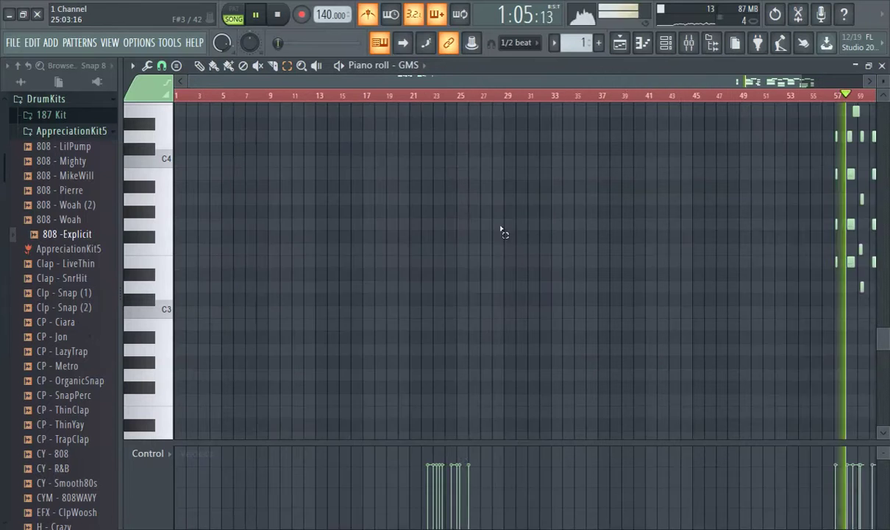
scroll(684, 181, "up", 3)
scroll(373, 142, "up", 3)
left_click_drag(368, 176, 451, 254)
key("Delete")
scroll(628, 334, "down", 3)
Move all the remaining notes from bar 57 to bar 1, keeping their original pitches, and deselect them.
left_click_drag(629, 164, 834, 487)
scroll(646, 262, "up", 8)
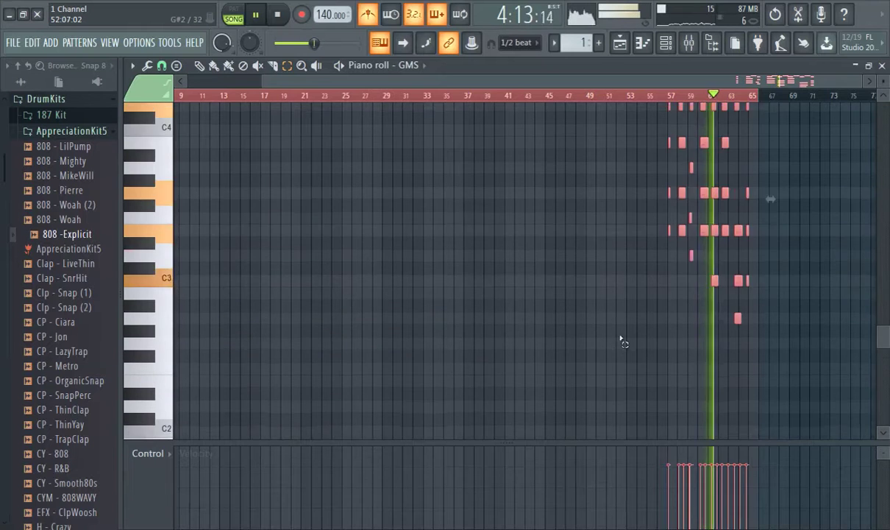
scroll(632, 309, "up", 4)
left_click(199, 65)
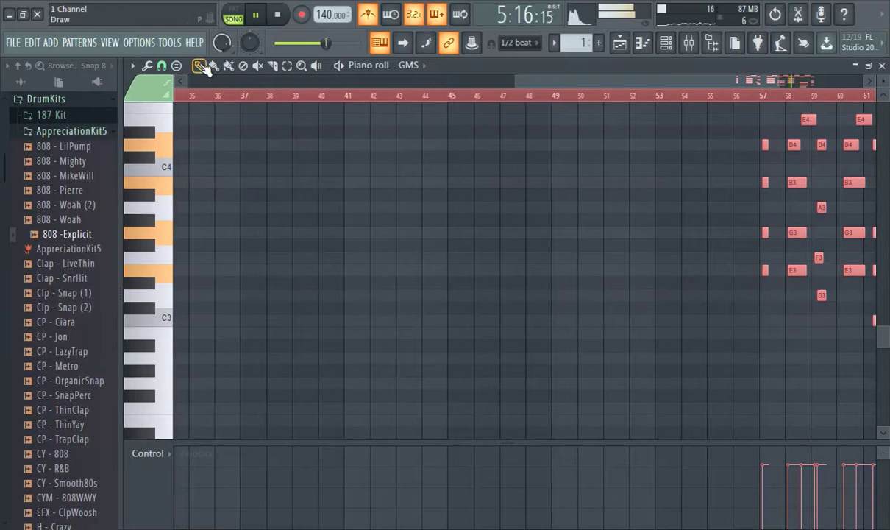
left_click_drag(765, 142, 12, 186)
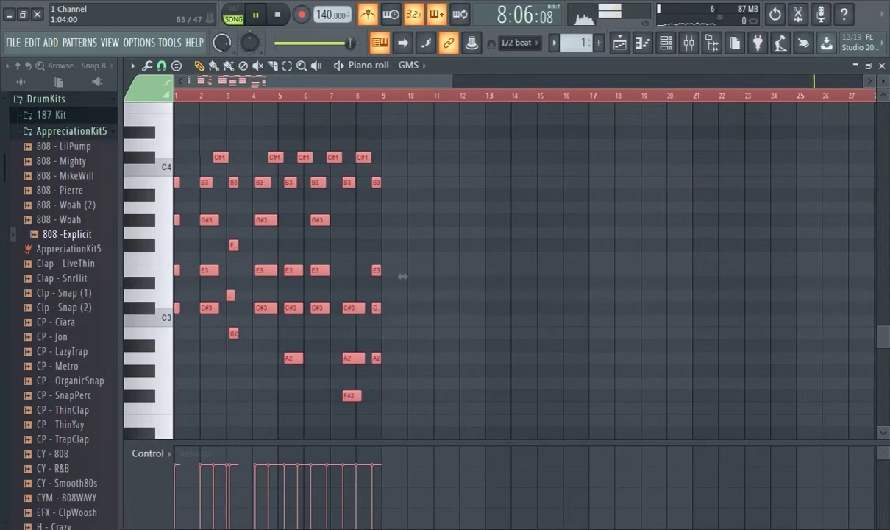
left_click_drag(402, 251, 403, 239)
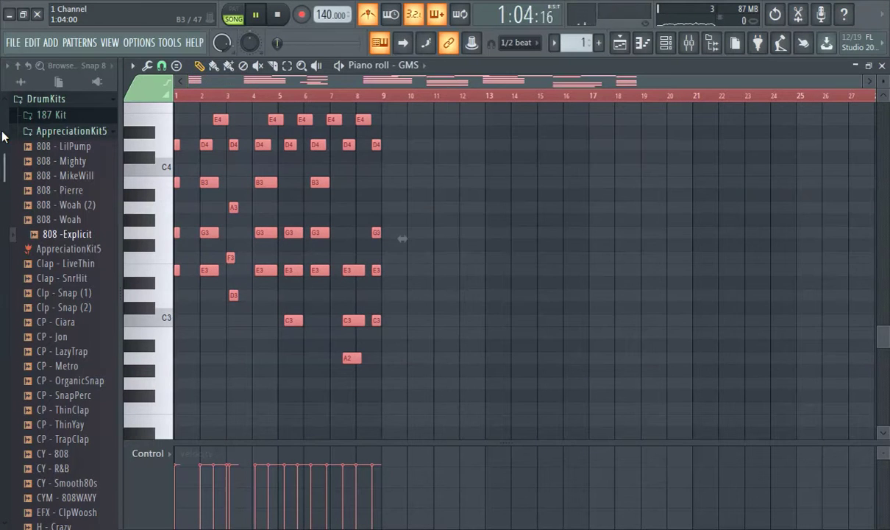
left_click(185, 96)
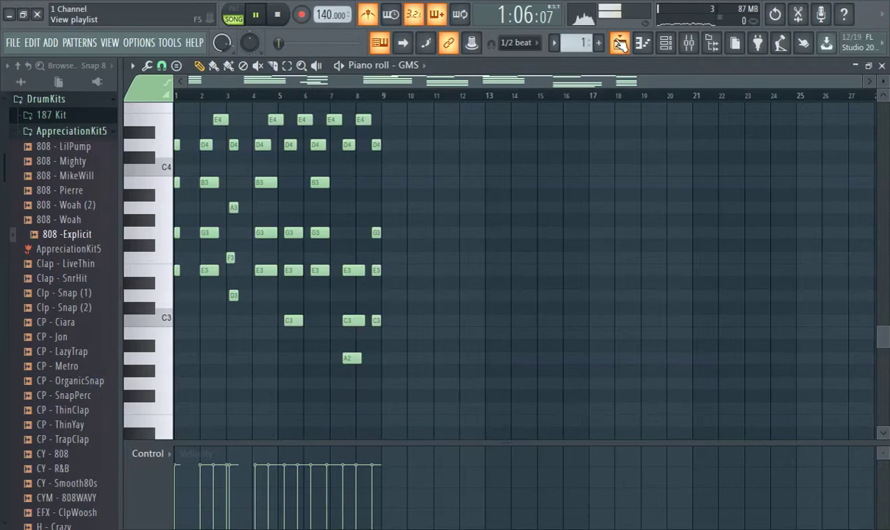
Return to the playlist, try to realign the Pattern 1 clip on Track 1 with the moved notes, and delete it.
left_click(622, 43)
left_click_drag(456, 117, 880, 119)
left_click_drag(639, 129, 96, 168)
left_click_drag(371, 131, 885, 134)
scroll(683, 205, "down", 2)
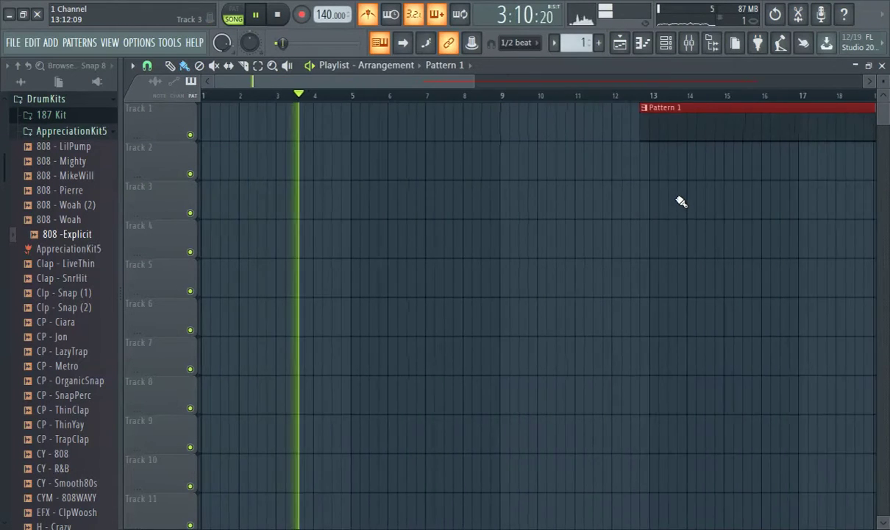
scroll(683, 205, "down", 1)
right_click(610, 131)
left_click(249, 131)
right_click(298, 133)
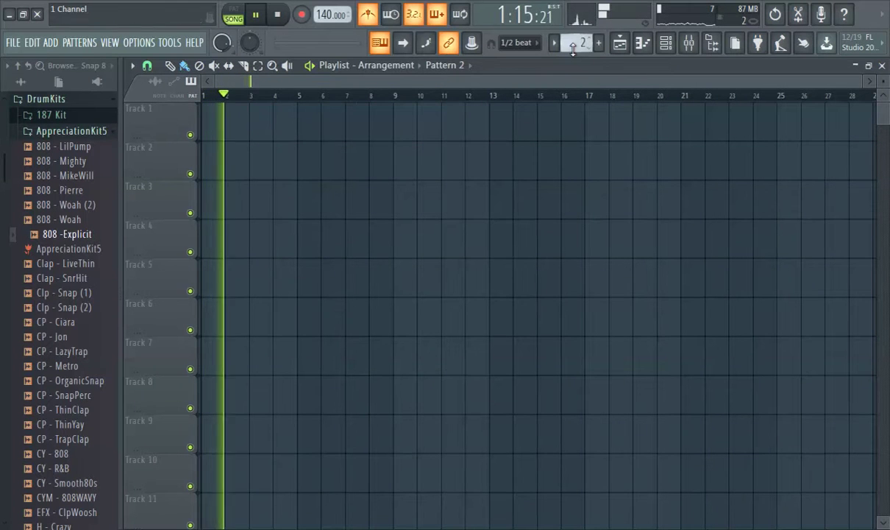
Switch back to Pattern 1 and place its clip at bar 1 of Track 1 in the playlist.
scroll(573, 48, "down", 1)
left_click(361, 114)
left_click_drag(398, 125, 53, 129)
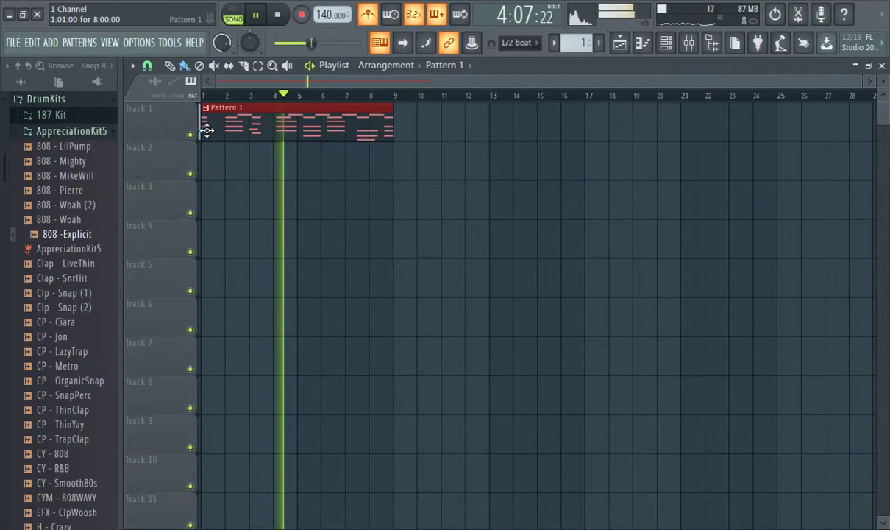
scroll(339, 191, "up", 2)
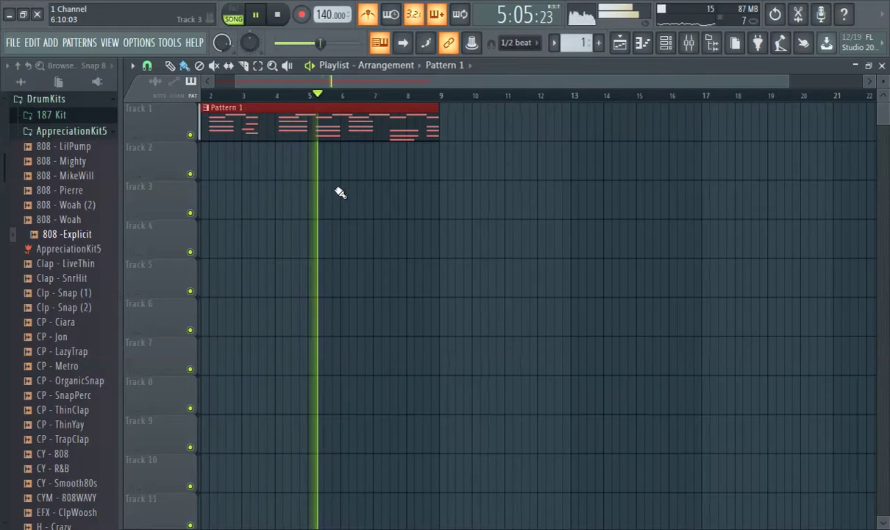
Open Pattern 1's GMS notes in the piano roll and delete all notes starting before bar 5.
double_click(262, 126)
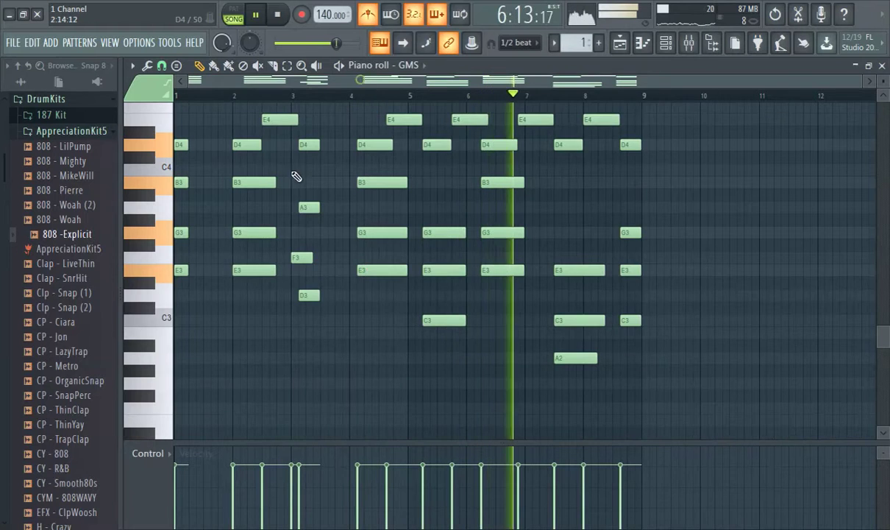
scroll(273, 118, "up", 2)
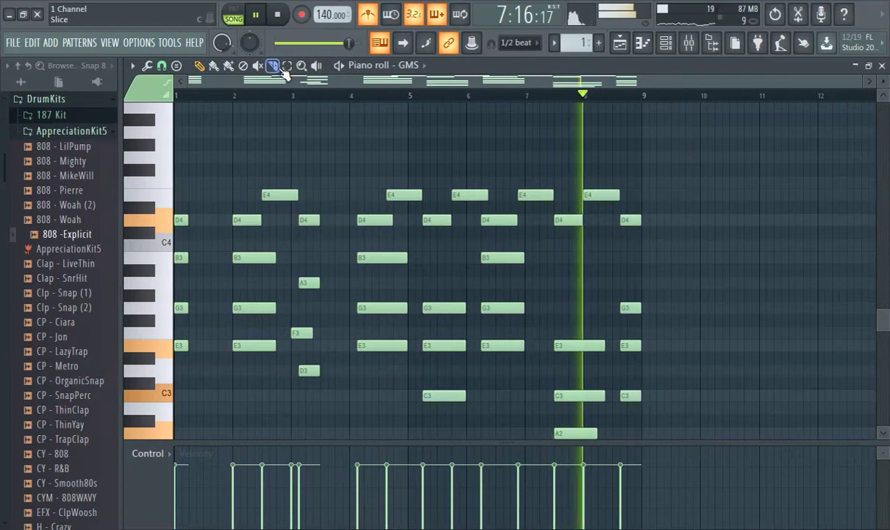
left_click_drag(181, 177, 400, 403)
key("Delete")
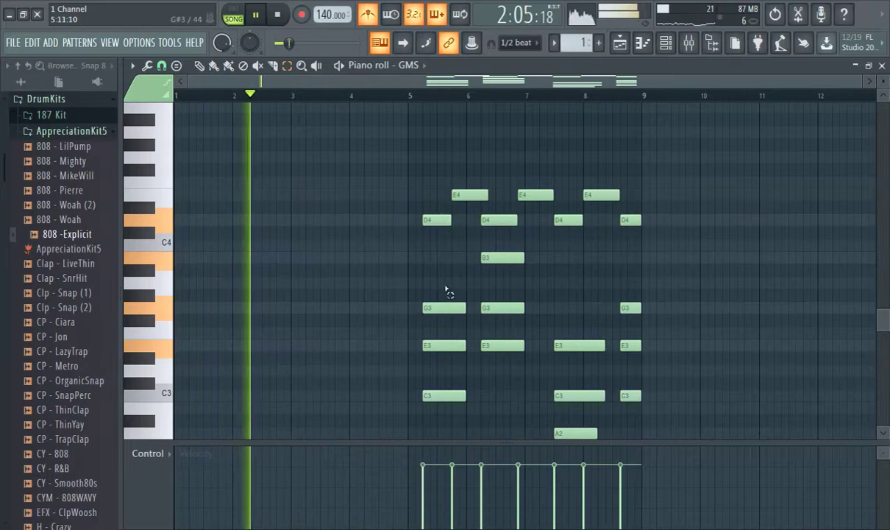
Move all the remaining notes to the start of bar 1, keeping their pitches, and deselect them.
scroll(446, 222, "up", 2)
scroll(459, 247, "up", 2)
scroll(449, 236, "down", 3)
left_click_drag(375, 140, 883, 443)
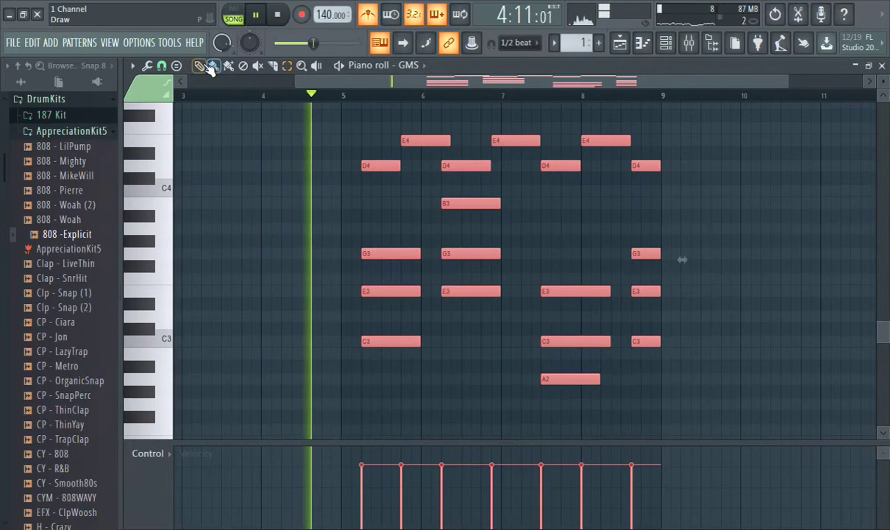
left_click_drag(375, 165, 139, 173)
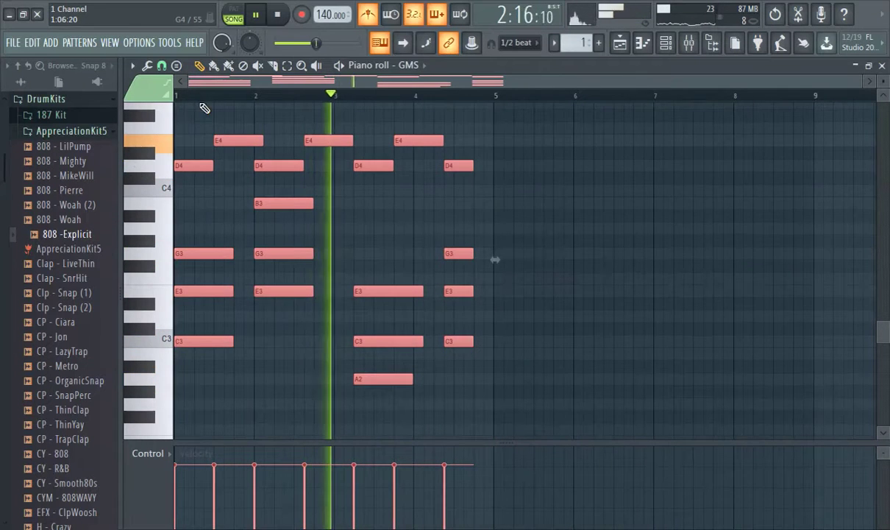
left_click(197, 97)
left_click(187, 97)
Play the shortened melody from bar 1 and examine the note timing in the piano roll.
scroll(352, 206, "up", 5)
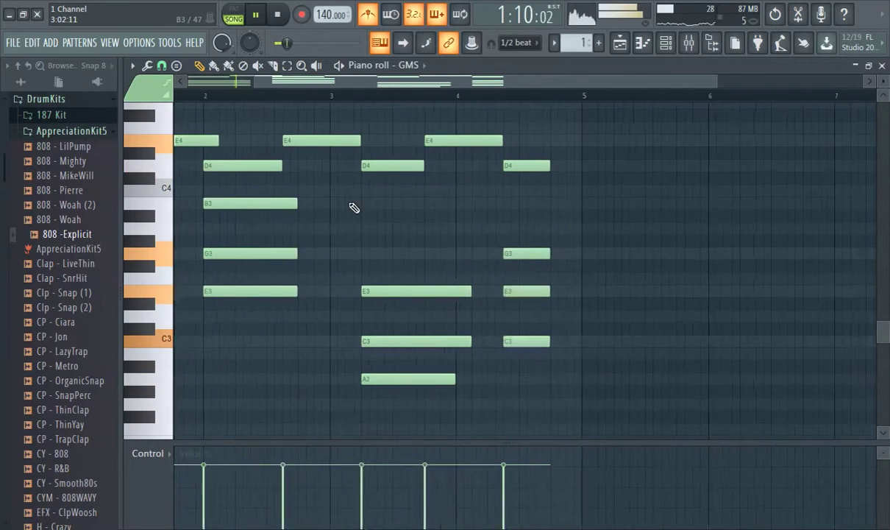
scroll(523, 192, "down", 4)
scroll(523, 224, "up", 6)
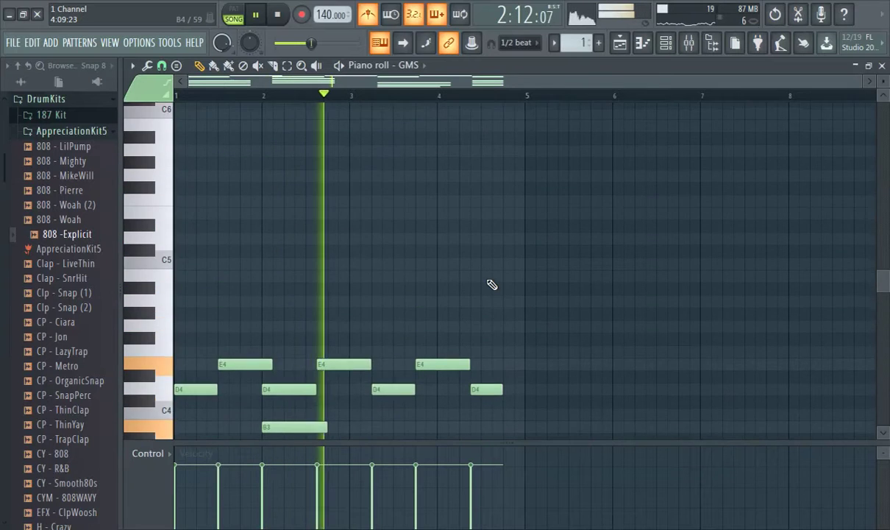
scroll(464, 265, "down", 4)
scroll(374, 235, "up", 1)
scroll(375, 234, "down", 2)
left_click(198, 98)
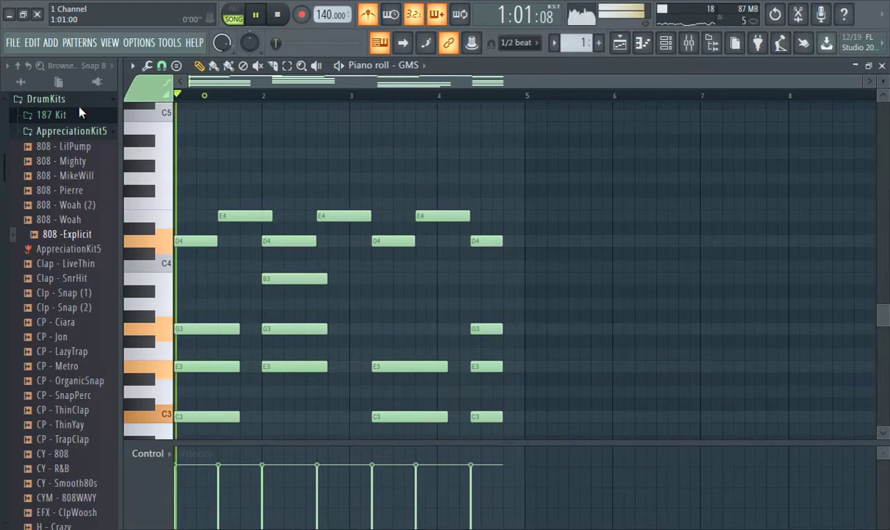
left_click(193, 99)
scroll(360, 254, "down", 2)
scroll(372, 222, "up", 2)
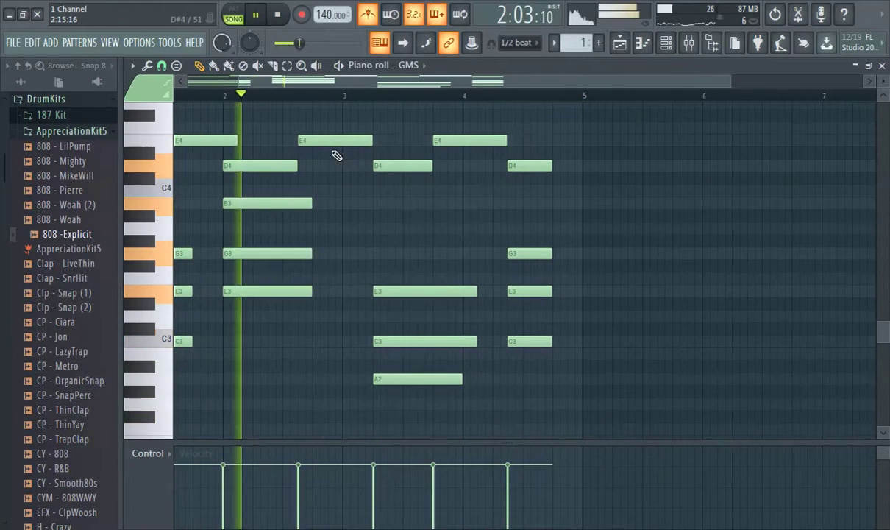
Move the E4 note near the end of bar 2 earlier to 2:09:00 and replay from bar 1.
left_click_drag(326, 140, 306, 148)
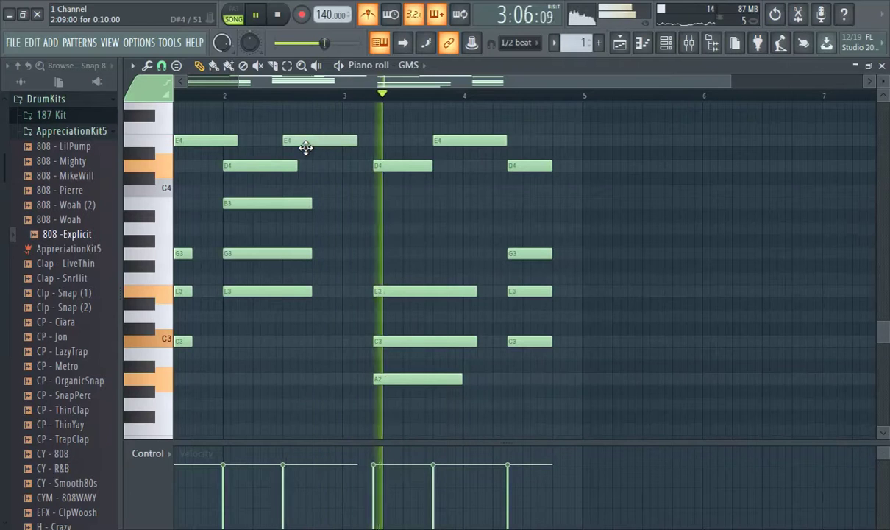
left_click_drag(289, 83, 114, 87)
left_click(213, 92)
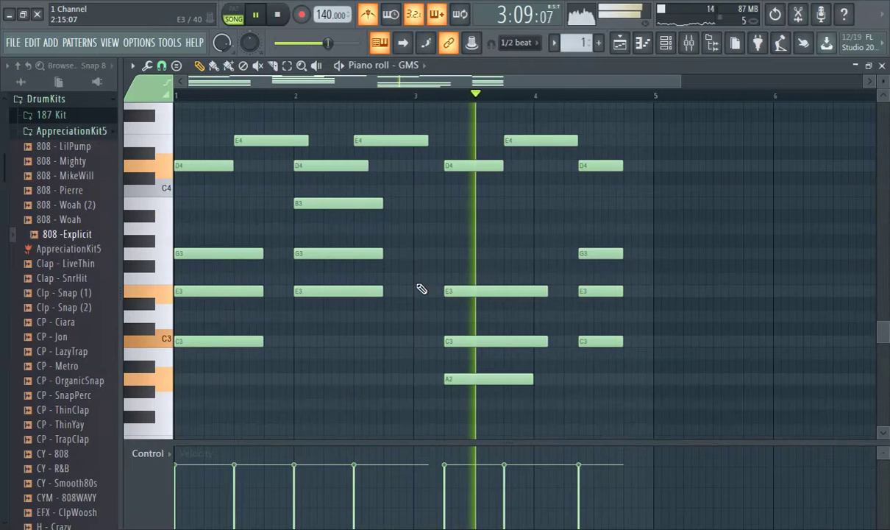
Move bar 3's E3, C3, A2 and D4 notes to 3:01:00 and the following E4 to the middle of bar 3.
left_click_drag(471, 294, 439, 293)
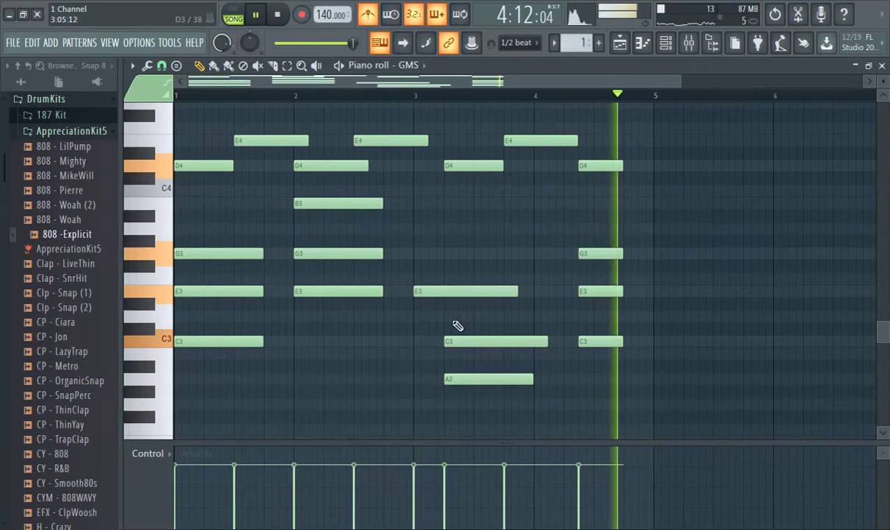
left_click_drag(467, 342, 437, 346)
left_click_drag(475, 377, 445, 378)
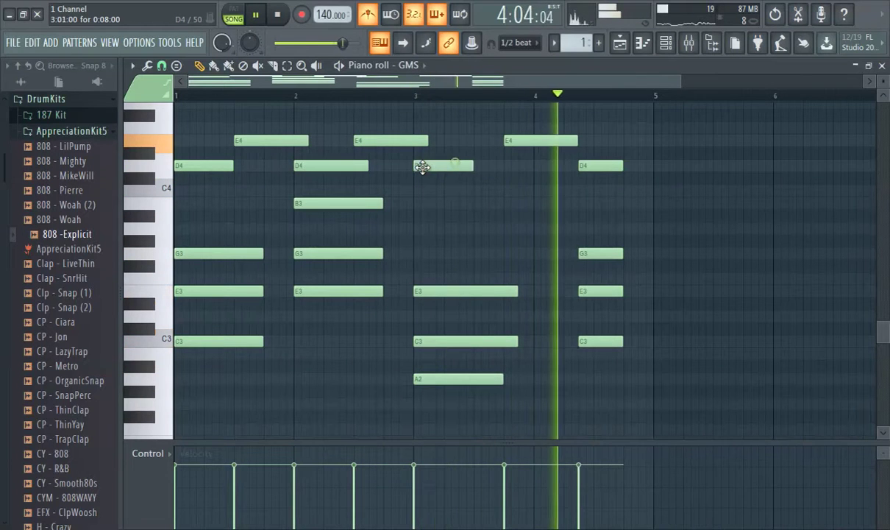
left_click_drag(445, 165, 419, 168)
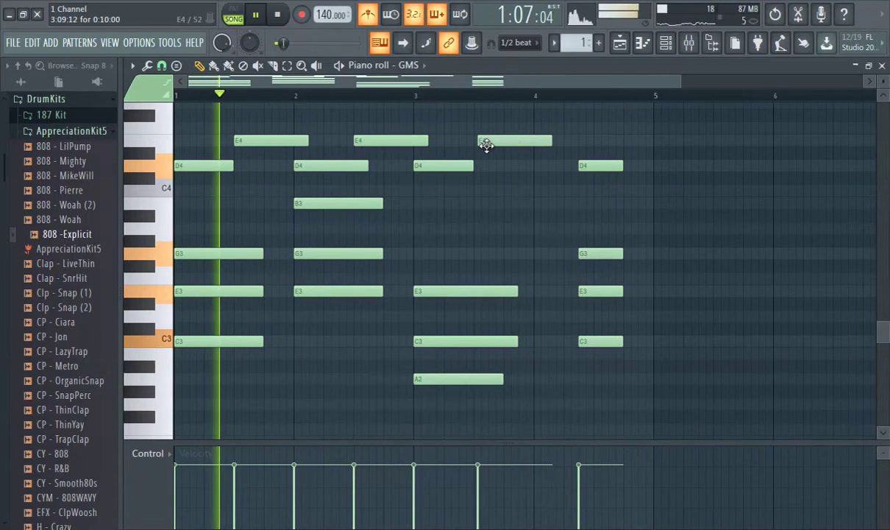
left_click_drag(486, 145, 478, 143)
Move the final chord's D4, G3 and E3 notes to the start of bar 4 and try to align its C3 note with them.
left_click_drag(582, 167, 539, 169)
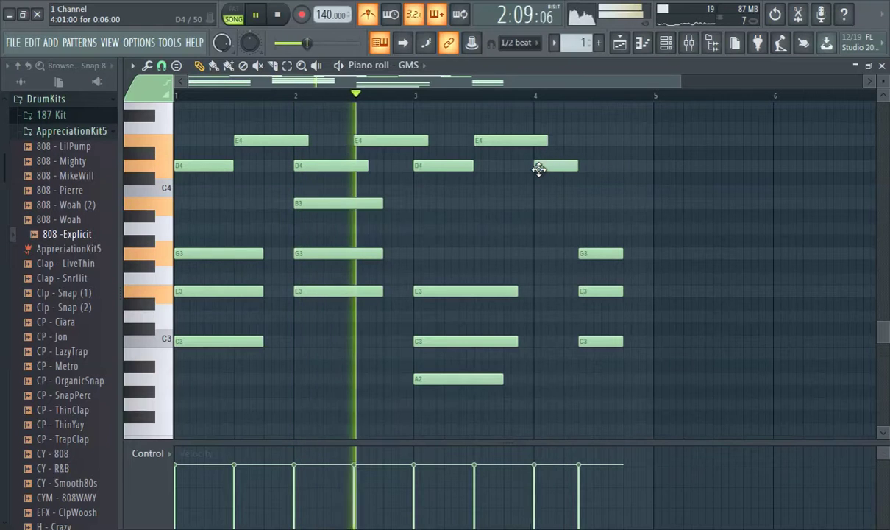
left_click_drag(594, 253, 554, 257)
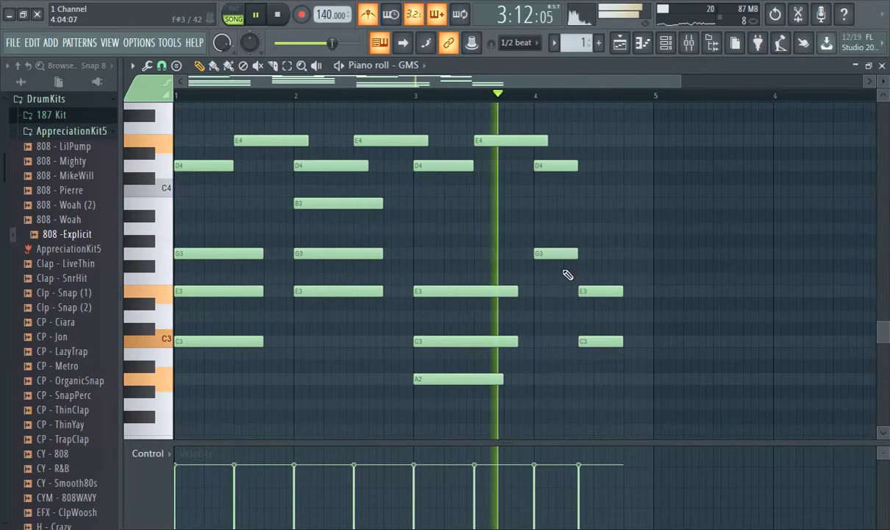
mouse_move(588, 290)
left_mouse_down()
mouse_move(554, 289)
mouse_move(590, 290)
mouse_move(576, 290)
left_mouse_up()
left_click_drag(592, 340, 605, 341)
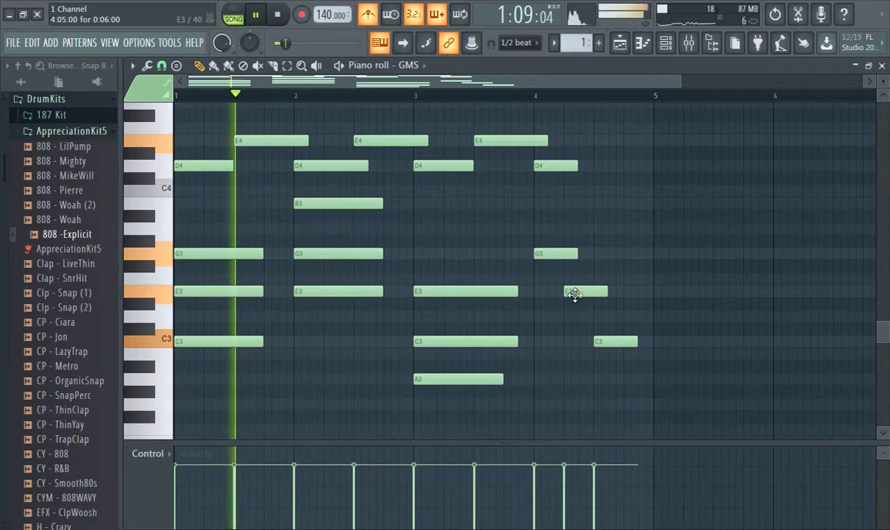
left_click_drag(574, 292, 551, 293)
left_click_drag(618, 344, 561, 344)
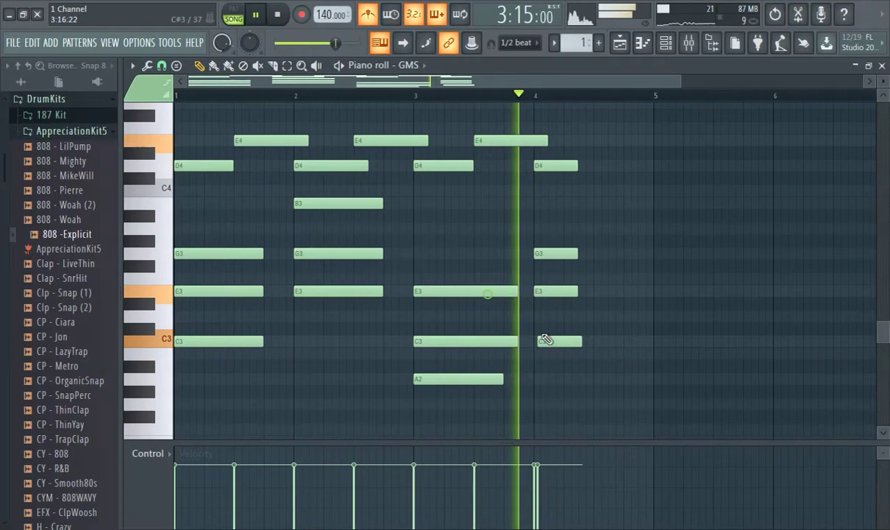
left_click_drag(548, 341, 538, 255)
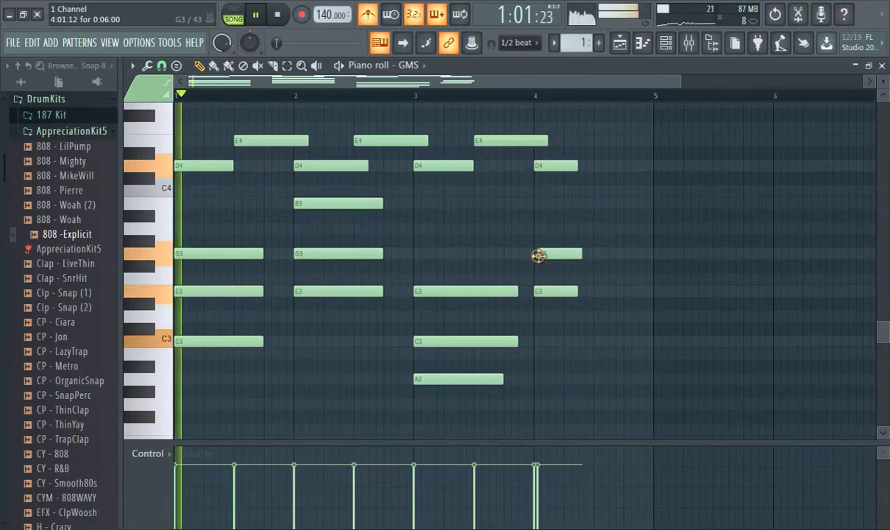
Replace the short final chord with G3, E3 and C3 notes at 4:01:00, each as long as bar 3's E3 note.
right_click(553, 256)
left_click(510, 292)
left_click(535, 251)
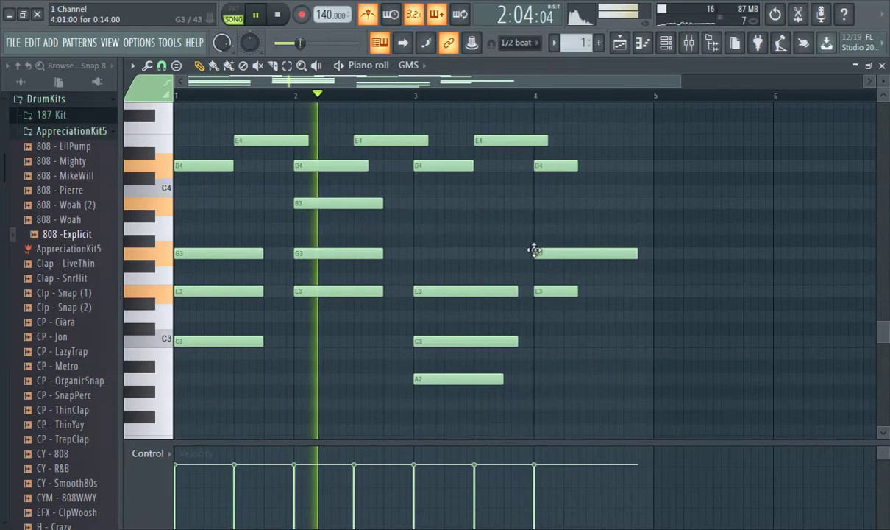
right_click(547, 291)
left_click(538, 292)
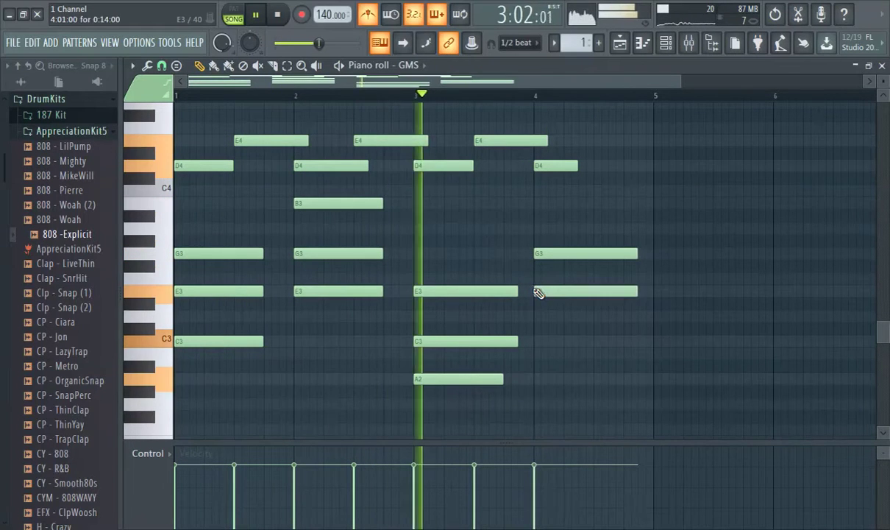
left_click(536, 341)
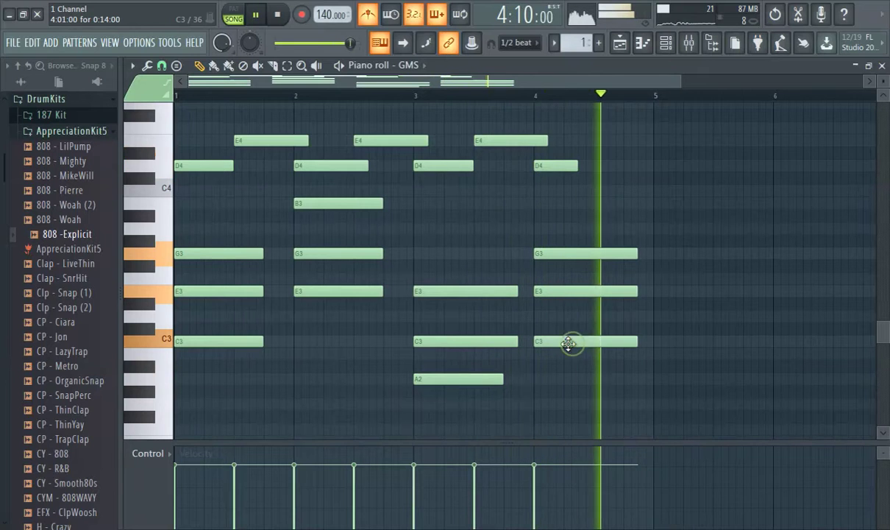
Add an E4 note from the middle to the end of bar 4, and lengthen bar 4's D4 note slightly.
left_click(607, 140)
scroll(620, 173, "up", 1)
left_click_drag(611, 168, 615, 138)
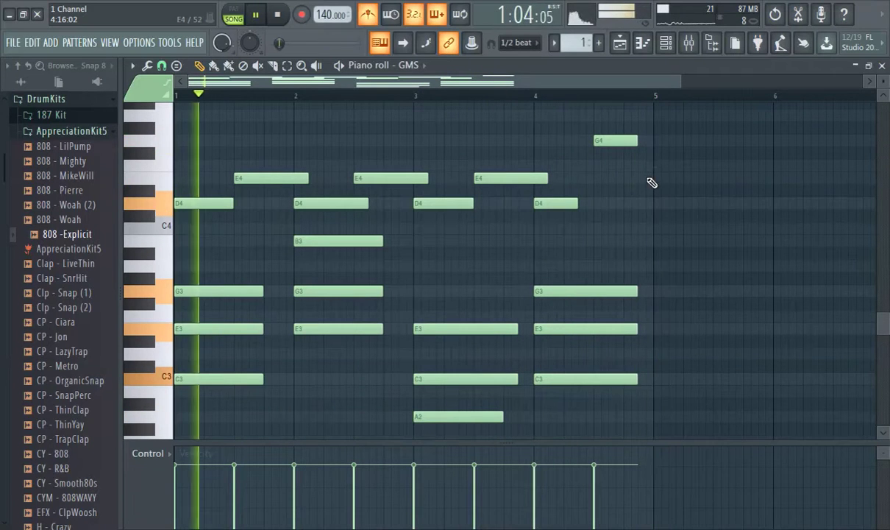
left_click_drag(636, 140, 625, 185)
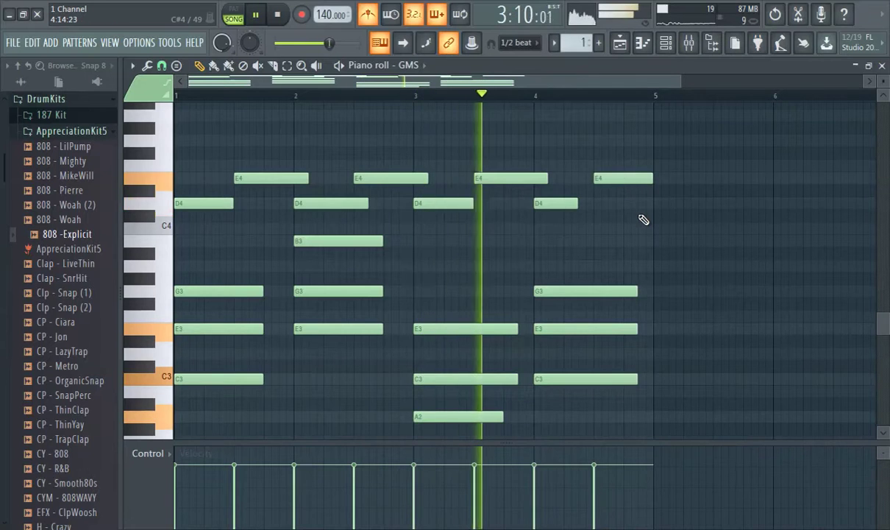
left_click_drag(578, 199, 598, 198)
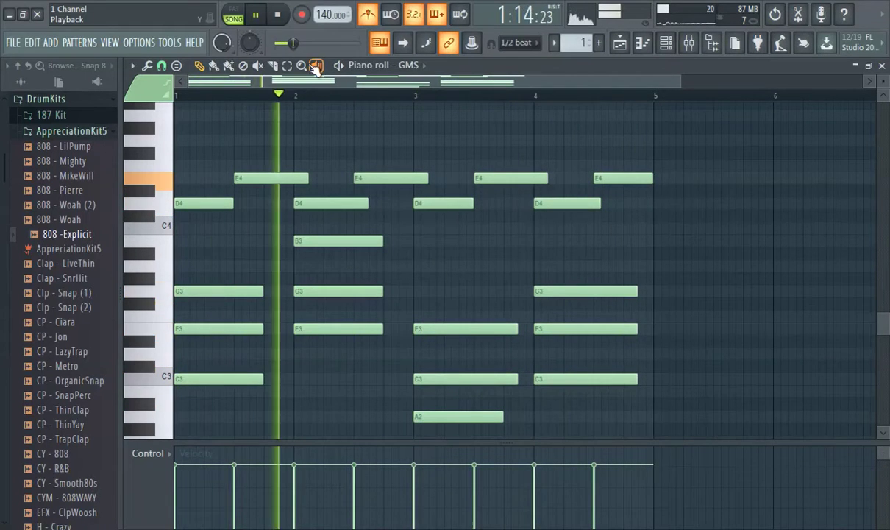
Raise the last E4 note in bar 4 to G4, keeping its start at 4:09:00.
scroll(574, 197, "down", 2)
scroll(593, 204, "up", 3)
left_click_drag(527, 178, 527, 147)
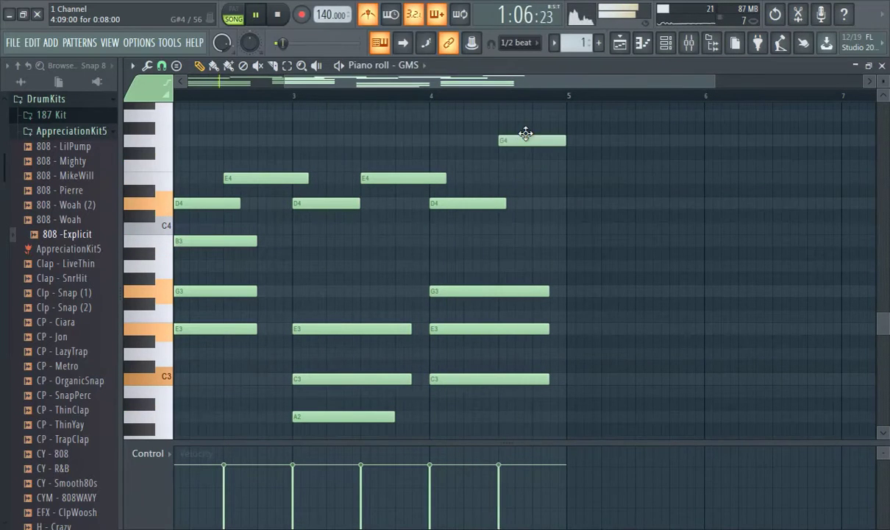
Duplicate the whole four-bar melody into bars 5 to 8 and lower the copy's final G4 note to E4.
scroll(531, 173, "down", 2)
key("ctrl+a")
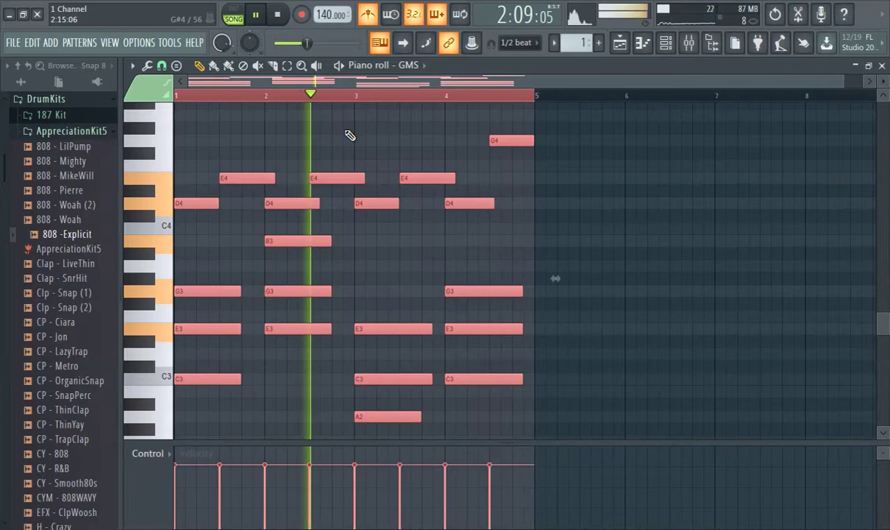
key("ctrl+b")
scroll(471, 153, "down", 1)
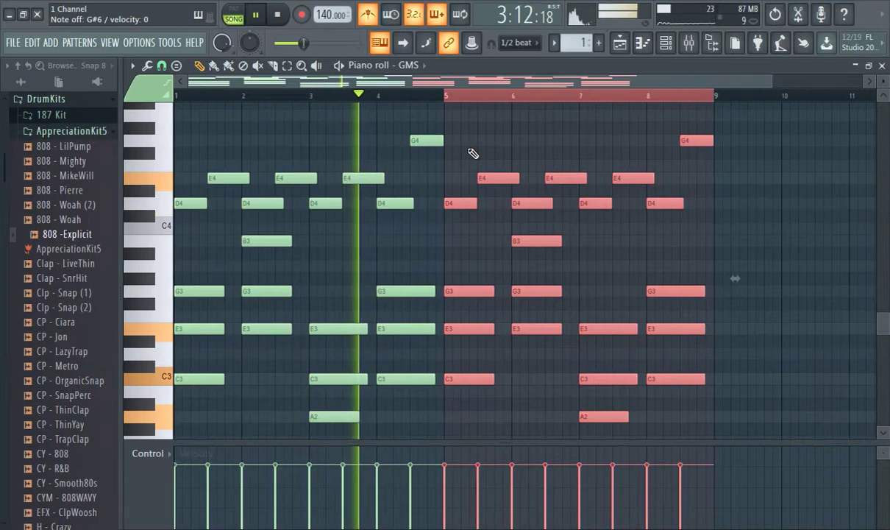
double_click(440, 97)
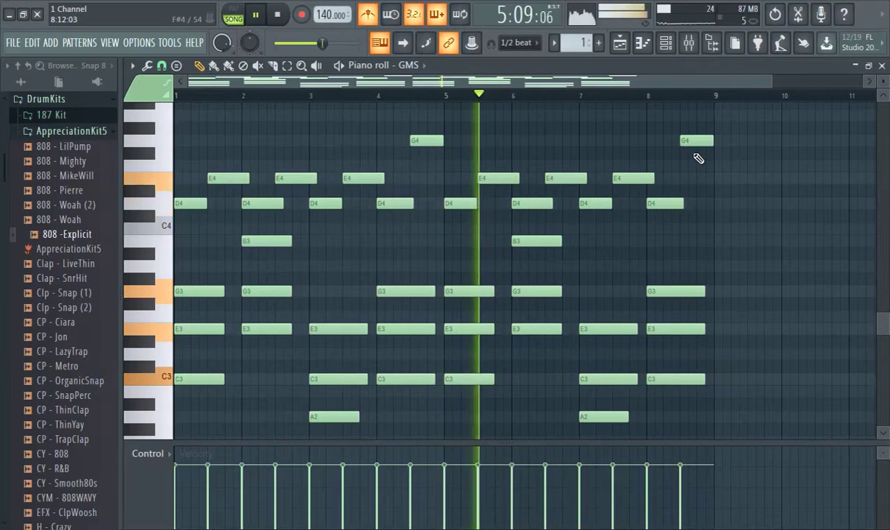
left_click_drag(689, 142, 691, 171)
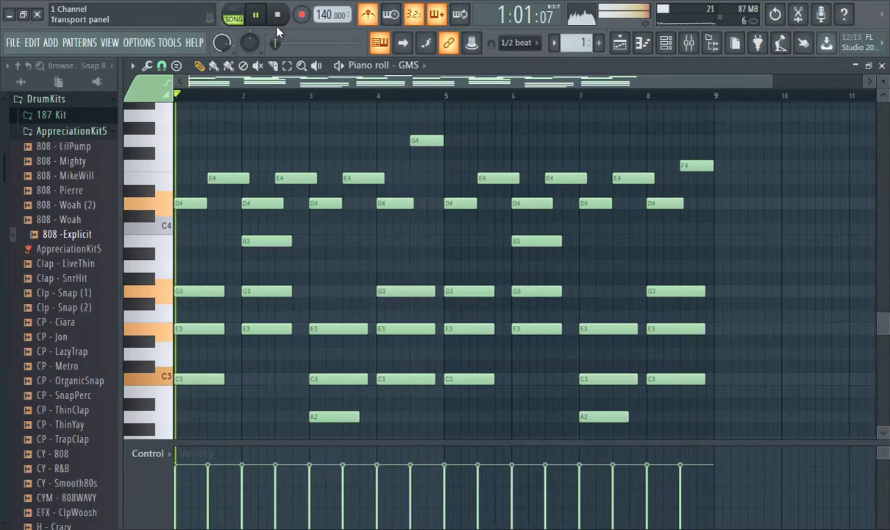
left_click_drag(682, 165, 684, 186)
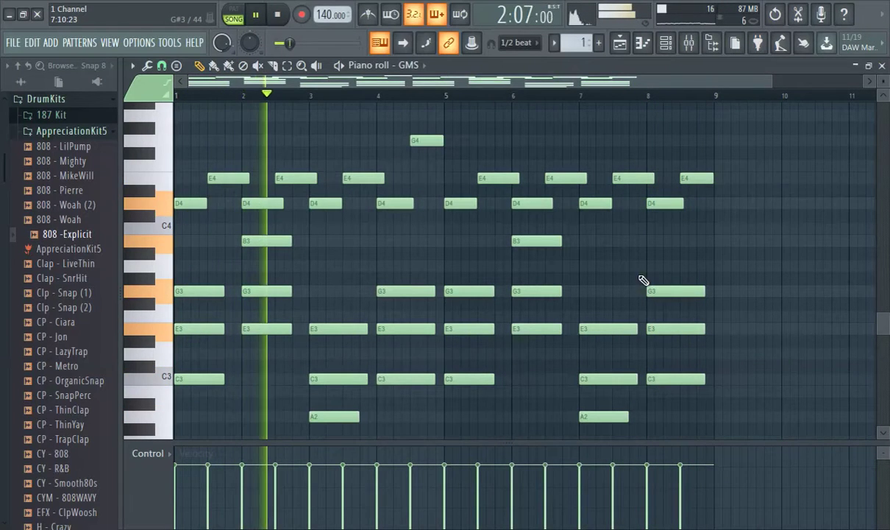
left_click_drag(784, 213, 847, 384)
left_click_drag(755, 200, 879, 439)
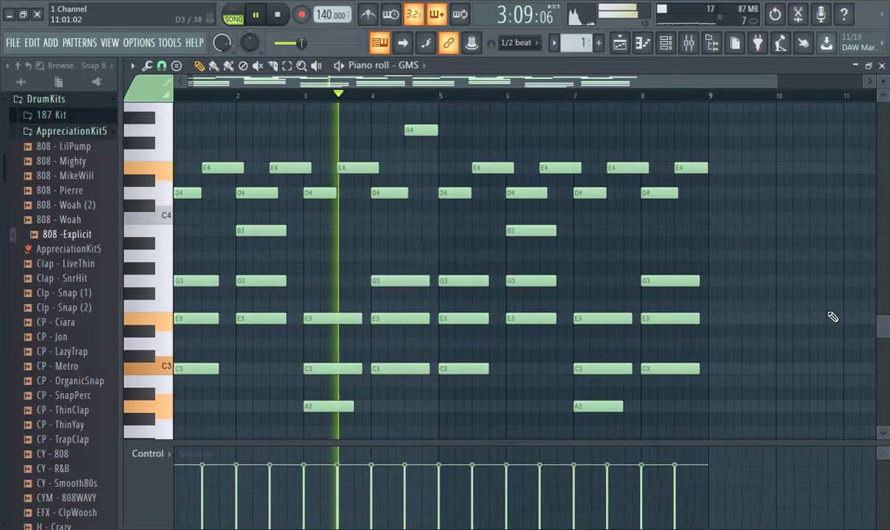
scroll(432, 201, "down", 1)
scroll(401, 157, "up", 1)
scroll(455, 198, "down", 1)
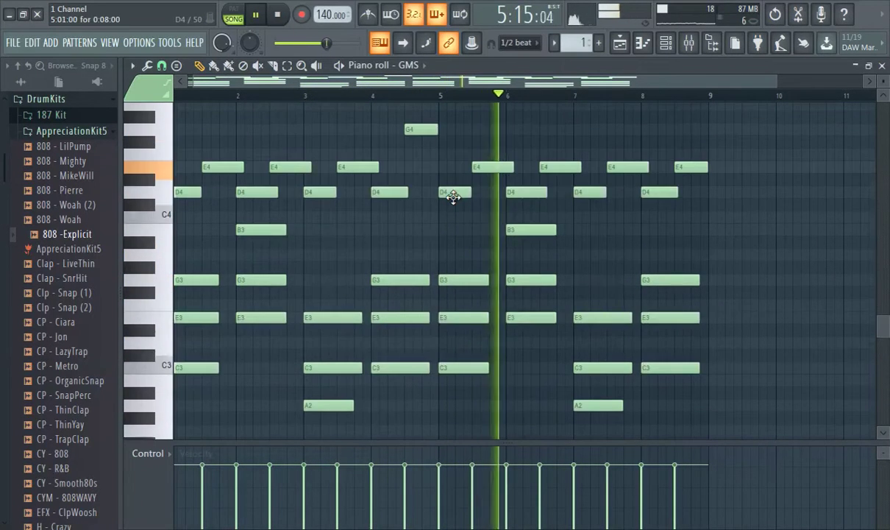
Listen to the eight-bar GMS melody loop in the piano roll and stop playback.
scroll(455, 188, "up", 1)
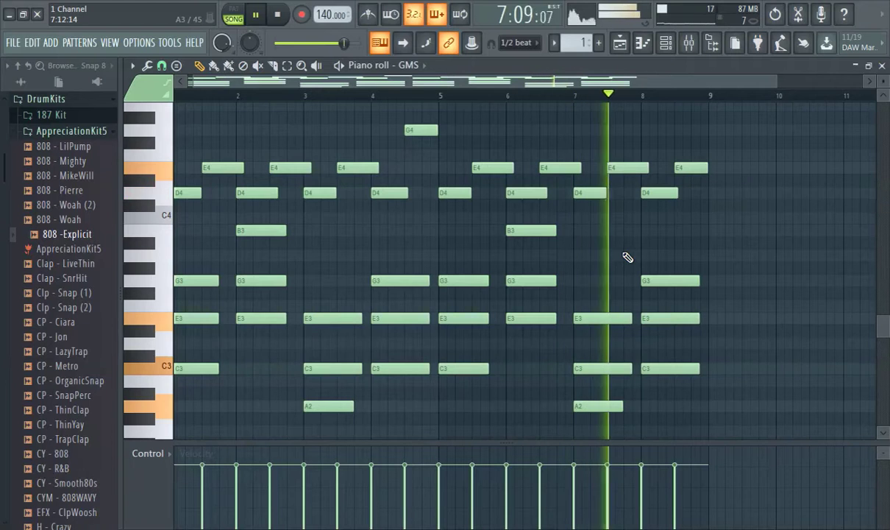
scroll(625, 335, "down", 1)
scroll(632, 292, "up", 1)
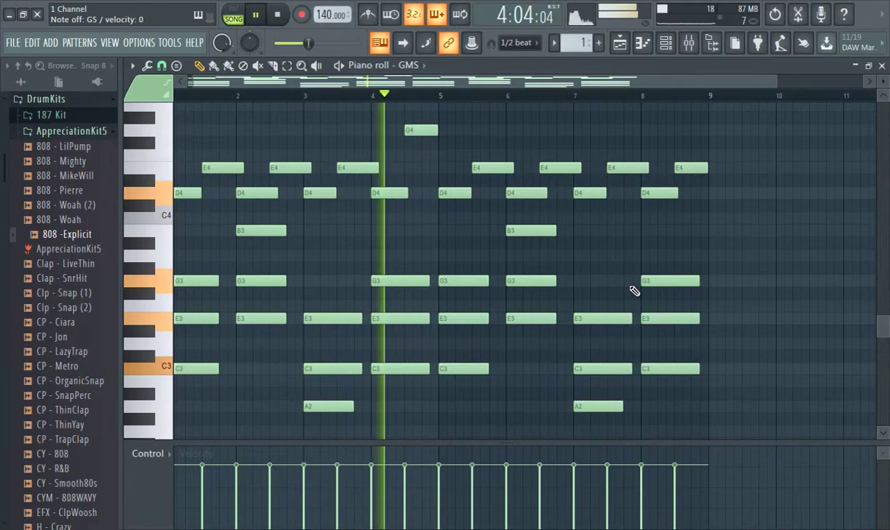
key("space")
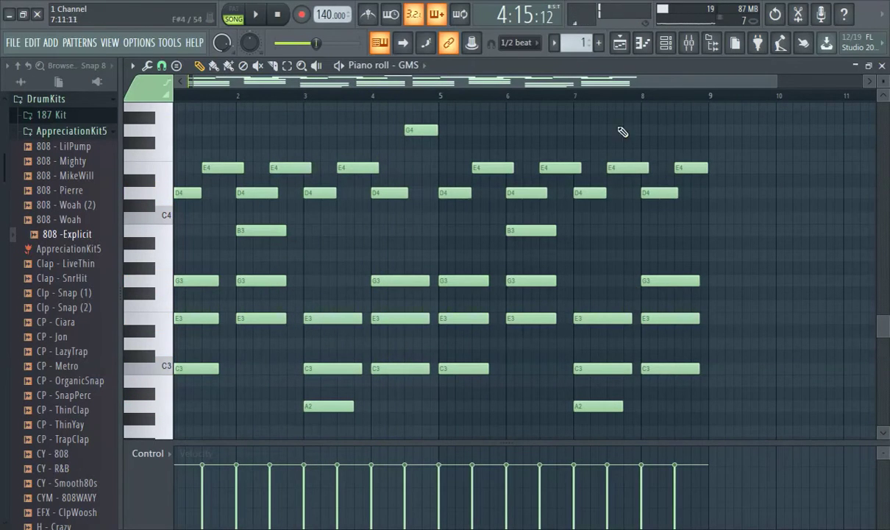
Add an empty Pattern 2 at the start of playlist Track 2, and repeat Pattern 1 on Track 1 at bars 9 and 17.
left_click(621, 45)
left_click_drag(331, 82, 301, 81)
left_click(599, 47)
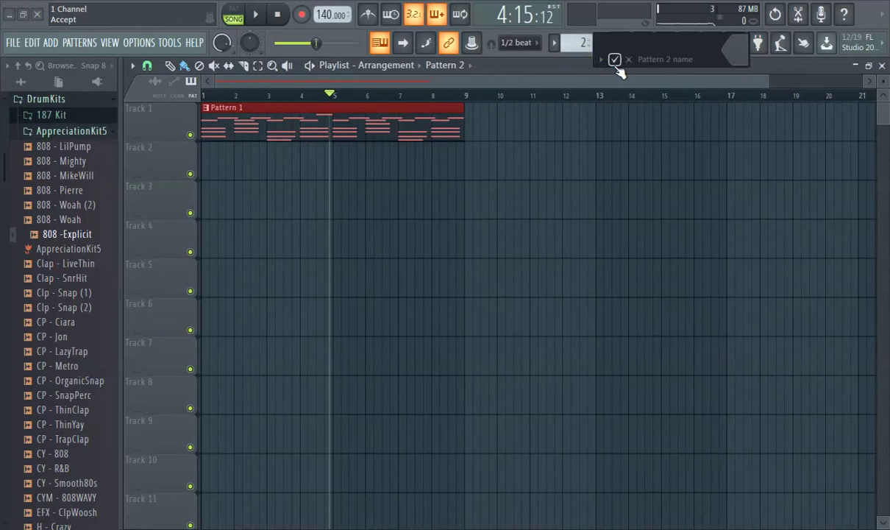
left_click(273, 170)
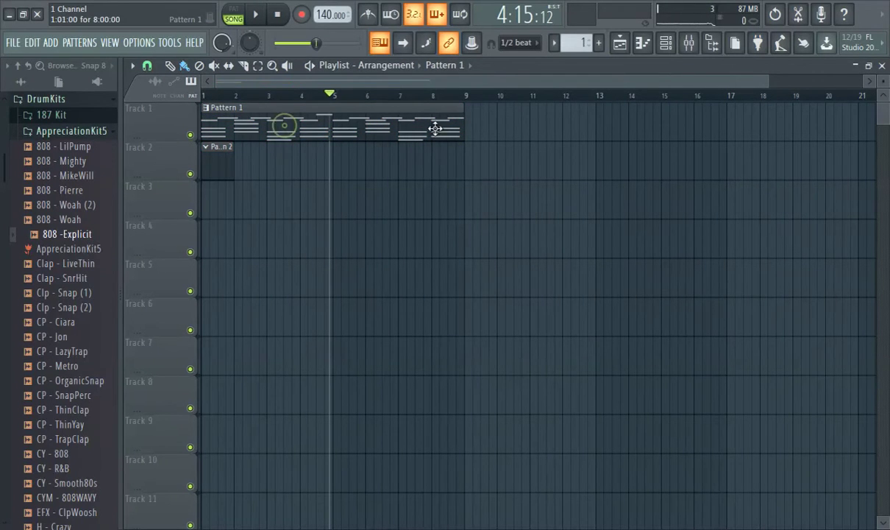
left_click_drag(473, 126, 509, 127)
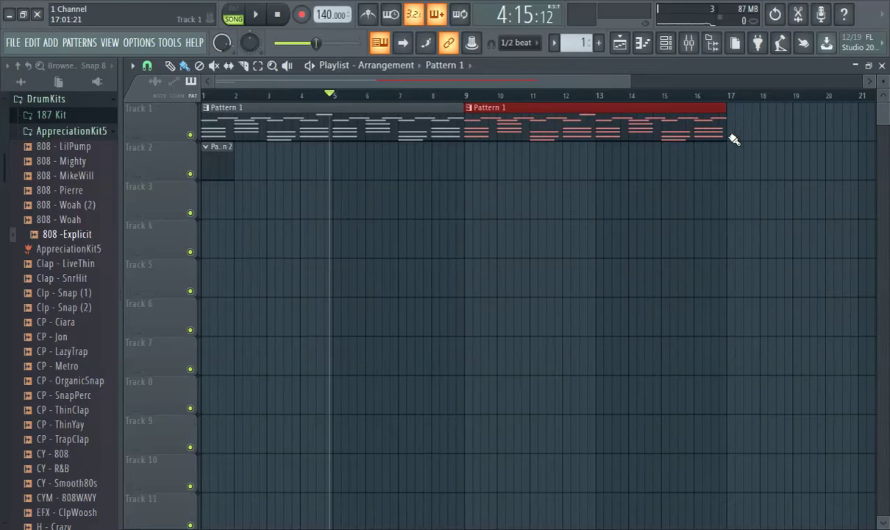
left_click(729, 136)
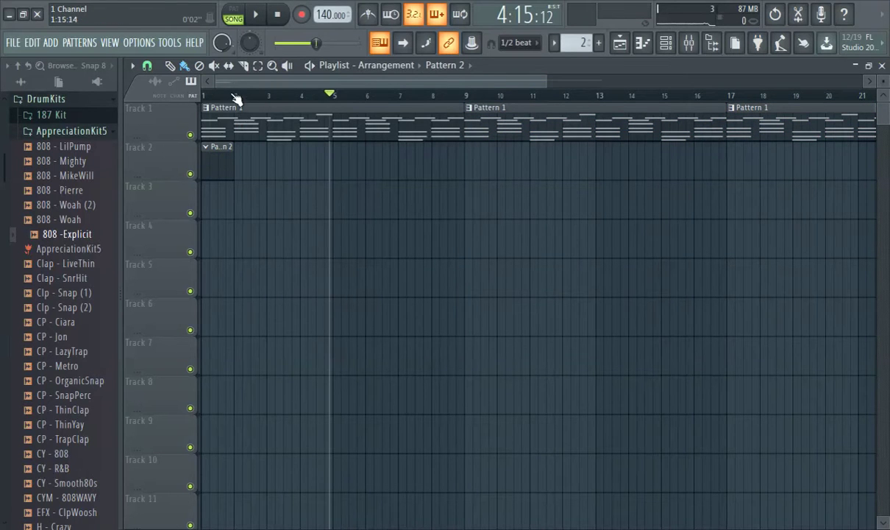
Clone the GMS channel, and route the original to mixer track 5 and the clone to mixer track 6.
left_click(664, 47)
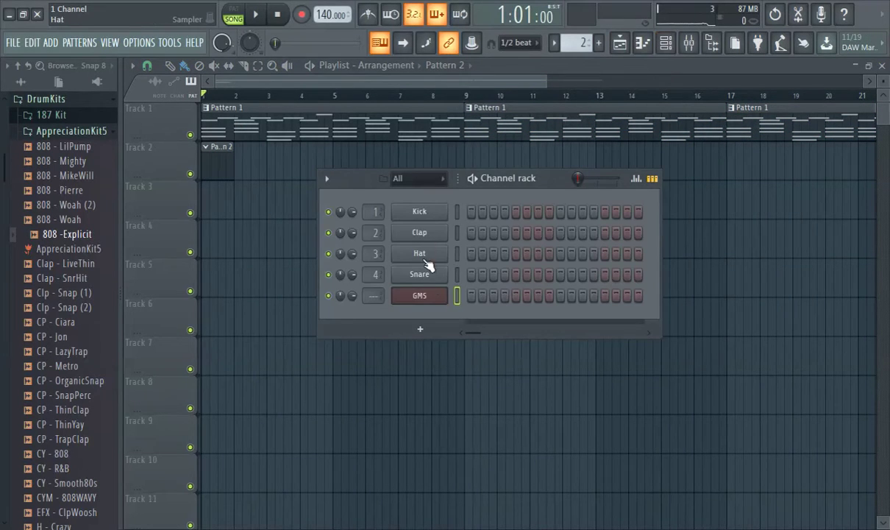
right_click(423, 295)
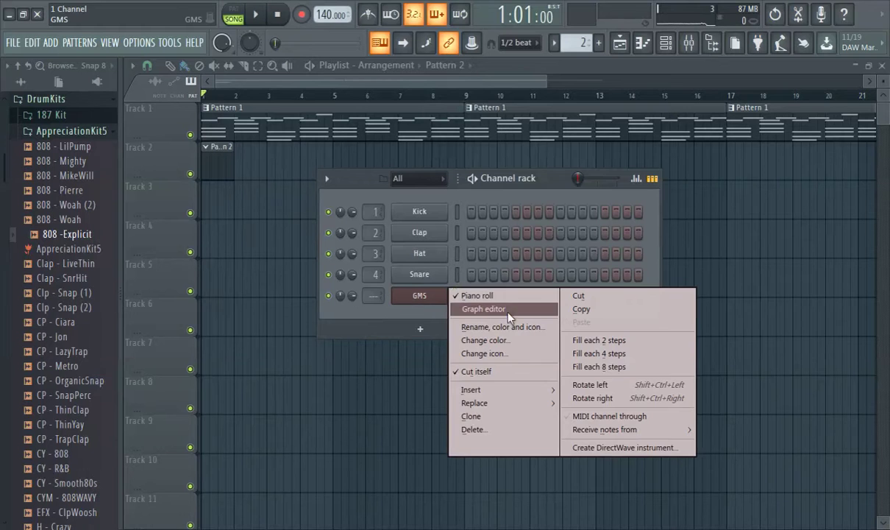
left_click(470, 421)
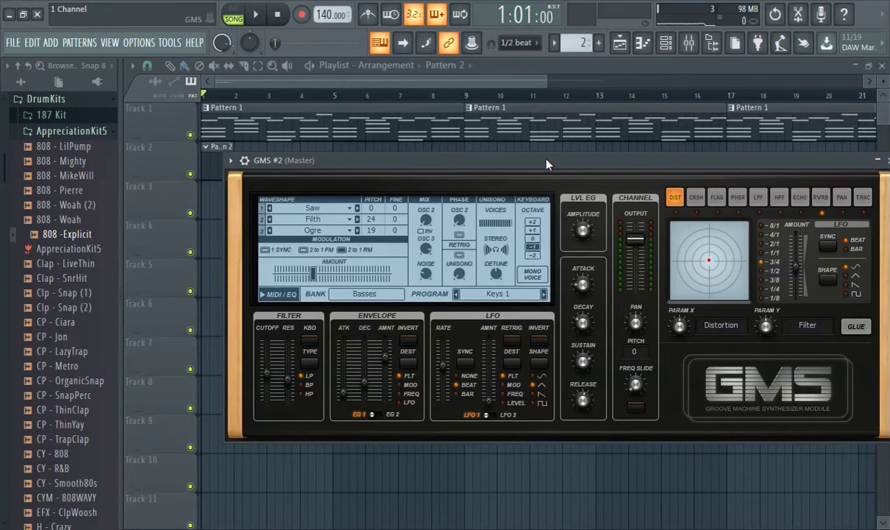
left_click(490, 85)
left_click(664, 48)
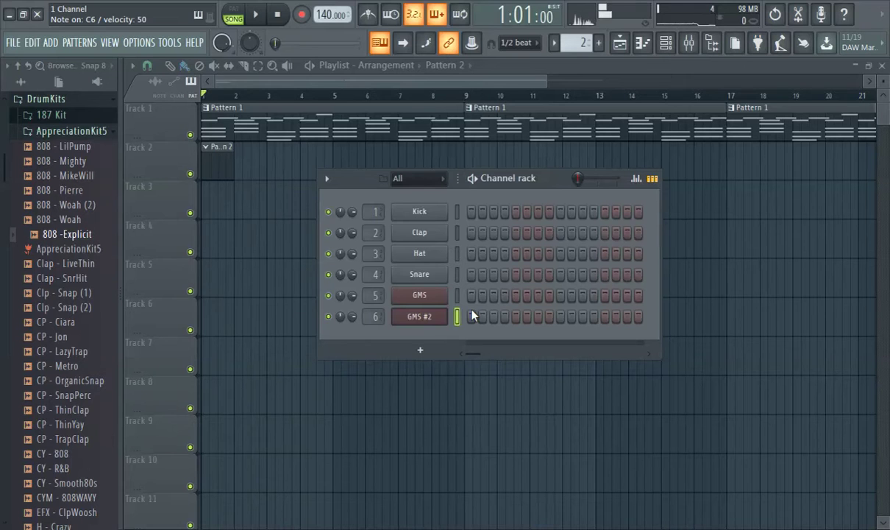
Record a counter-melody of E6, D6, B5 and G5 notes into Pattern 2 with the cloned GMS, and open it in the piano roll.
left_click(258, 15)
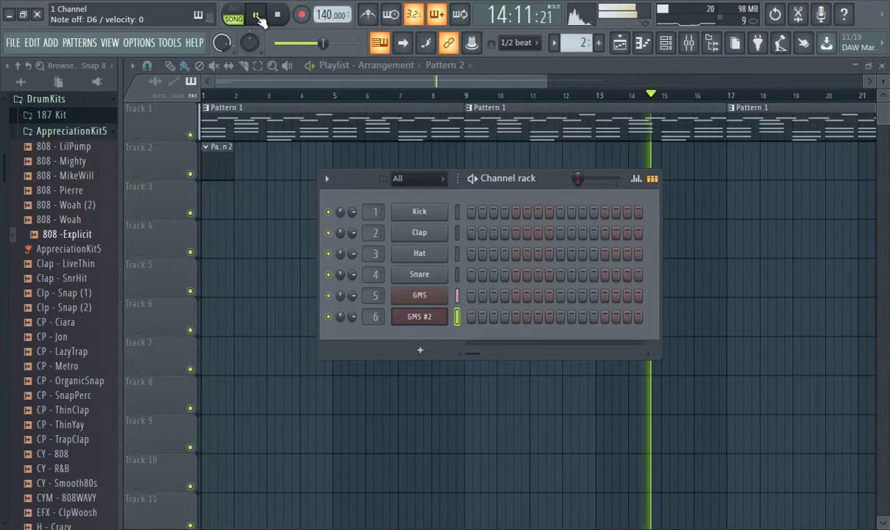
left_click(256, 16)
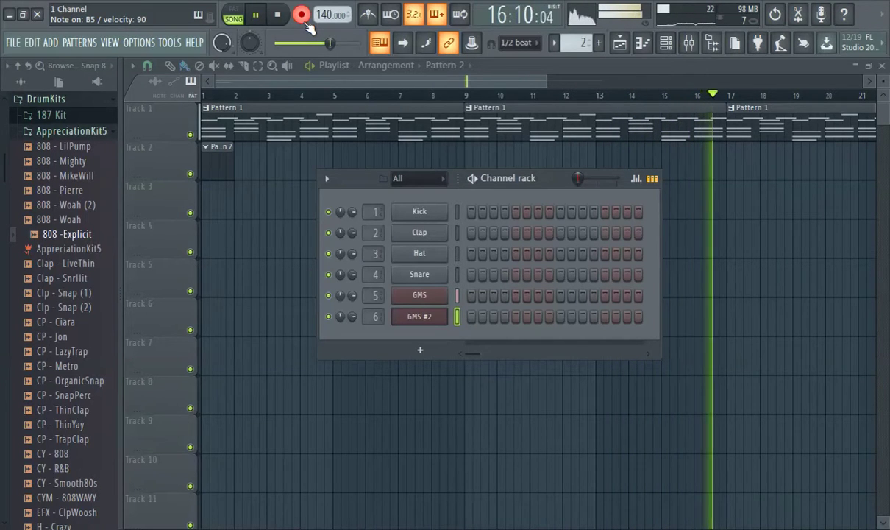
left_click(230, 96)
double_click(236, 164)
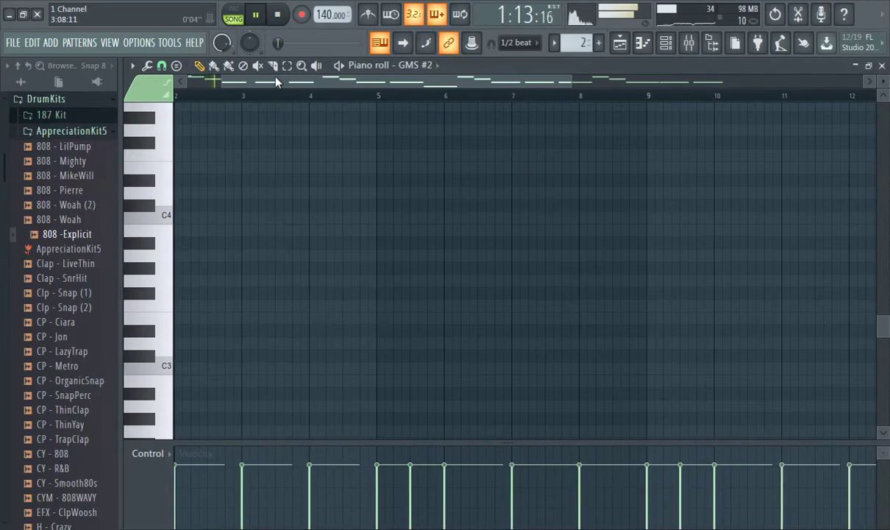
scroll(258, 202, "up", 8)
right_click(179, 231)
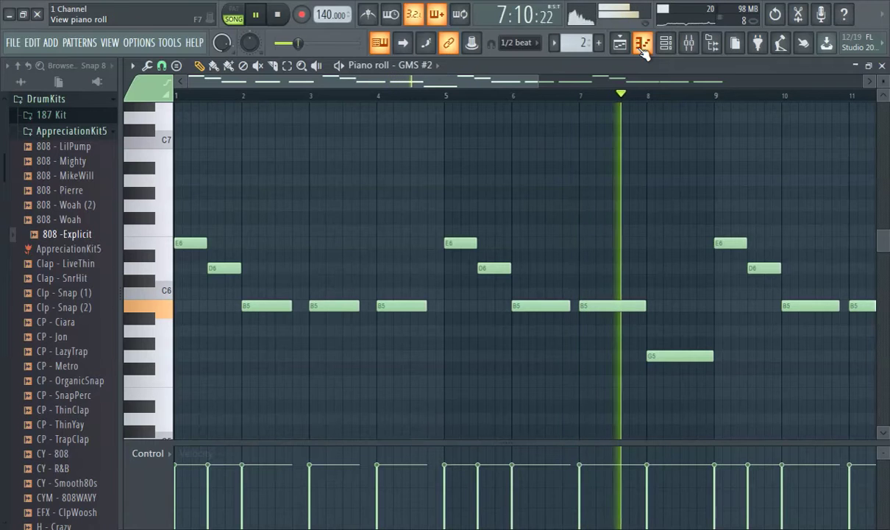
Load Fruity Parametric EQ 2 in the first effect slot of mixer Insert 5.
left_click(665, 42)
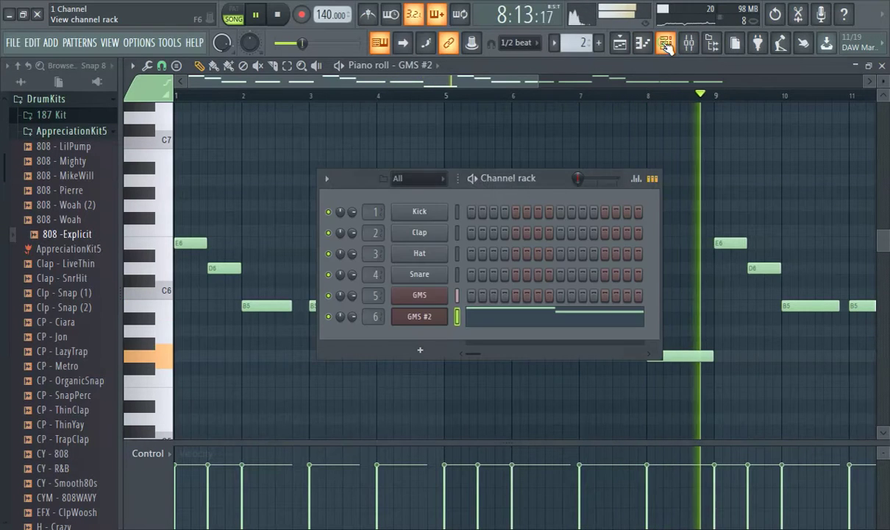
left_click(690, 44)
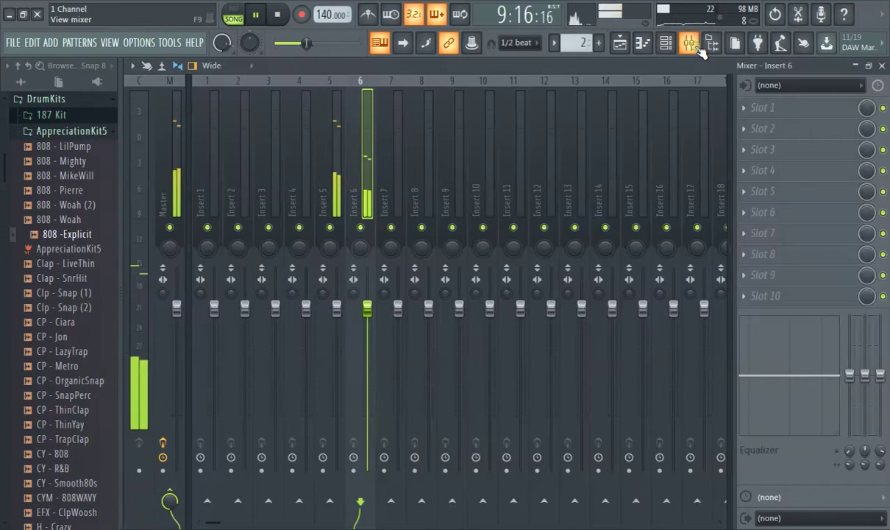
left_click(342, 143)
left_click(760, 109)
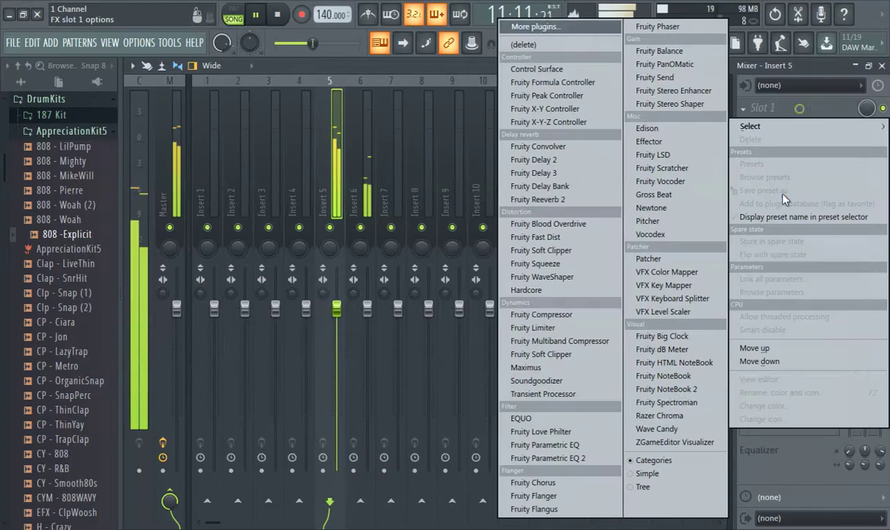
left_click(595, 455)
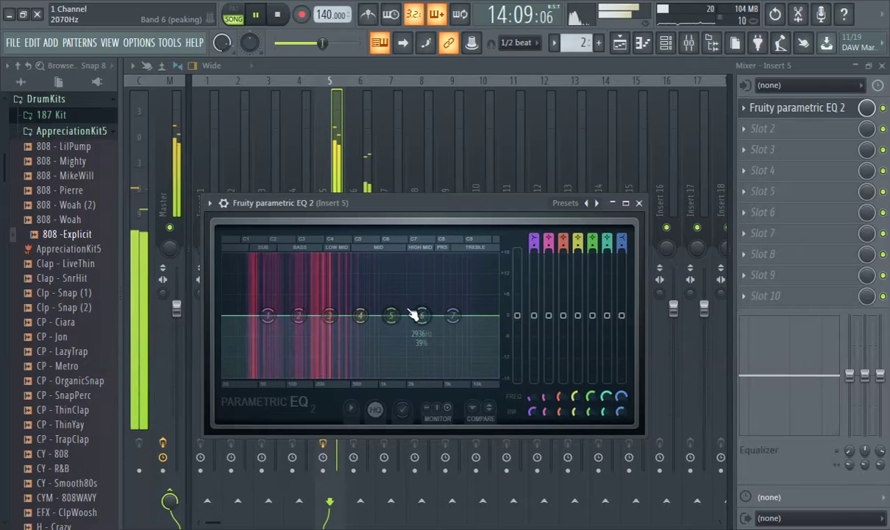
left_click(434, 65)
Load Fruity Parametric EQ 2 in the first effect slot of mixer Insert 6.
left_click(372, 144)
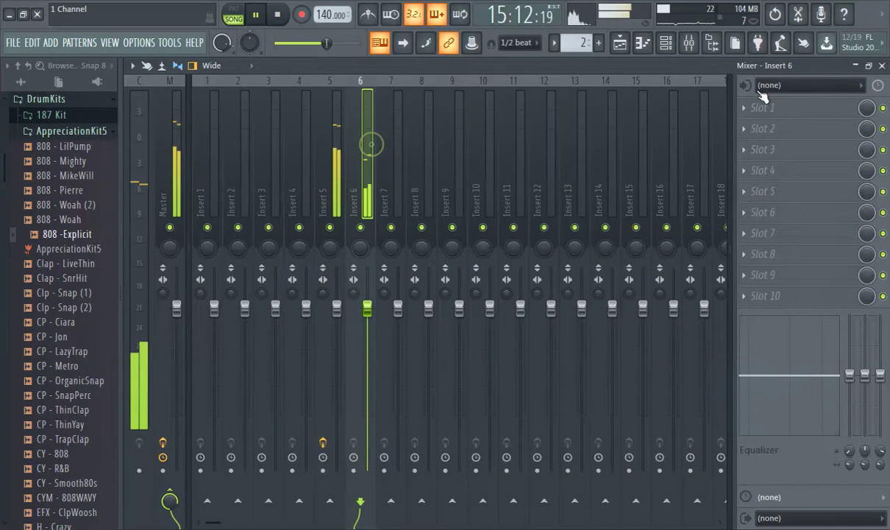
left_click(783, 110)
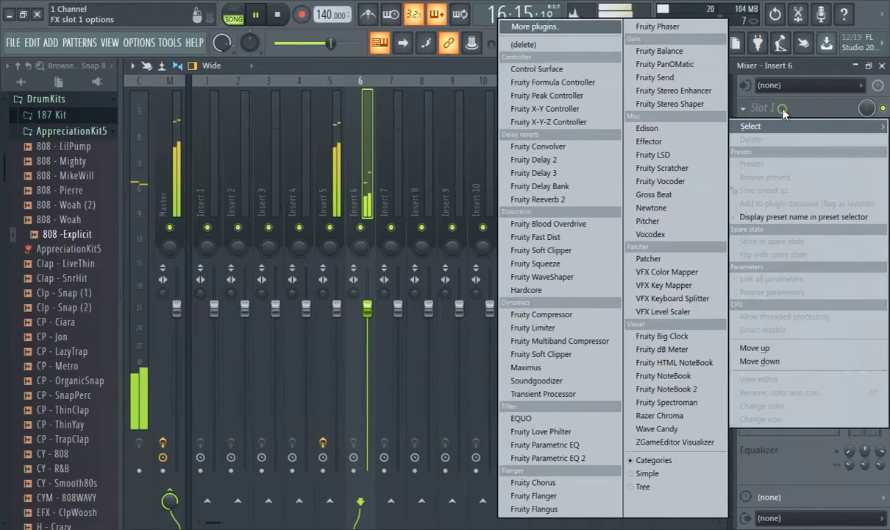
left_click(548, 458)
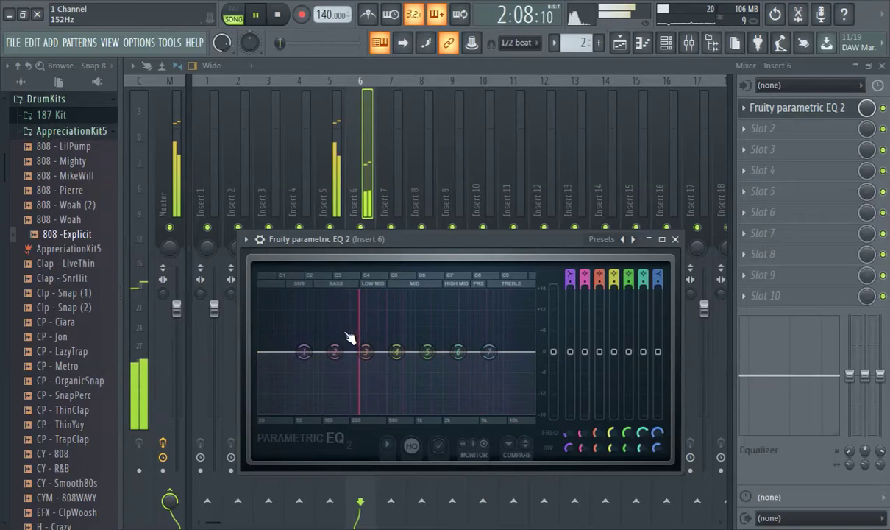
left_click(417, 69)
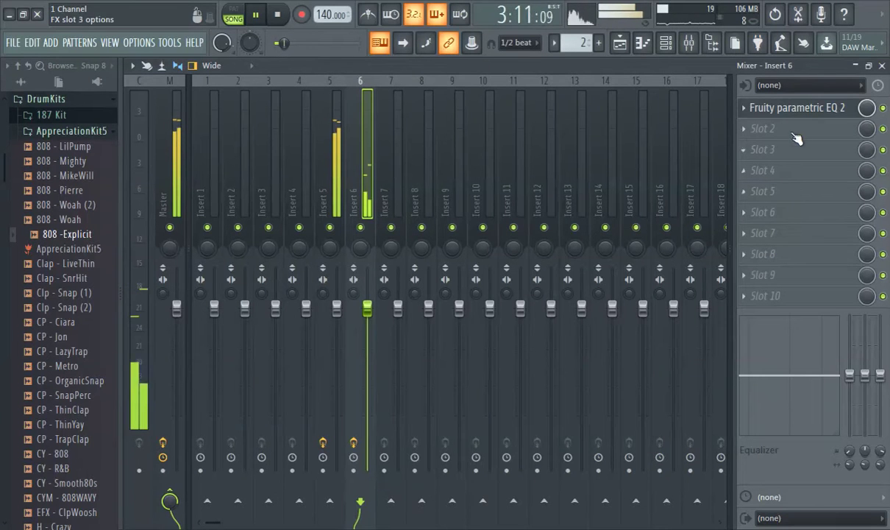
left_click(336, 119)
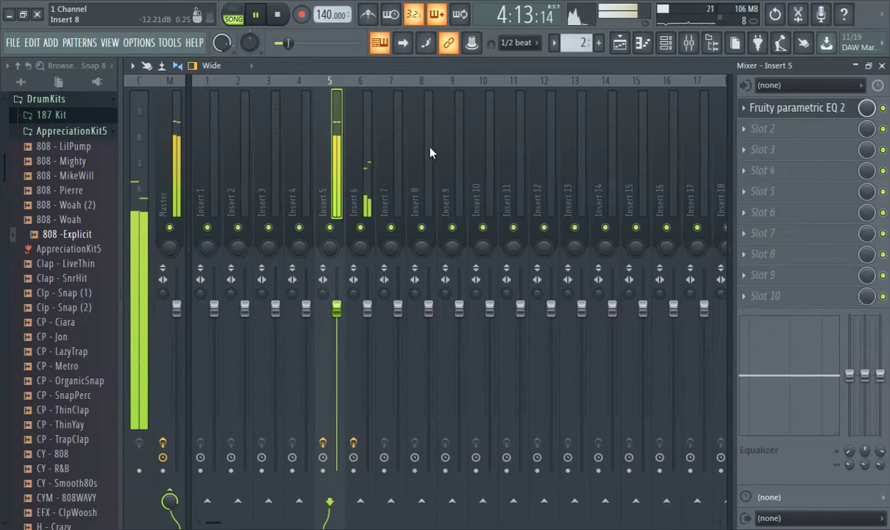
left_click(832, 130)
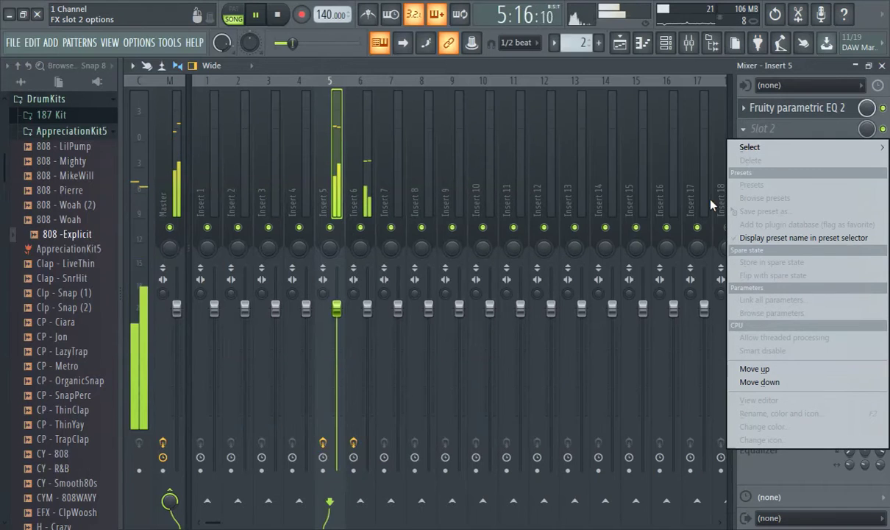
left_click(778, 134)
left_click(780, 133)
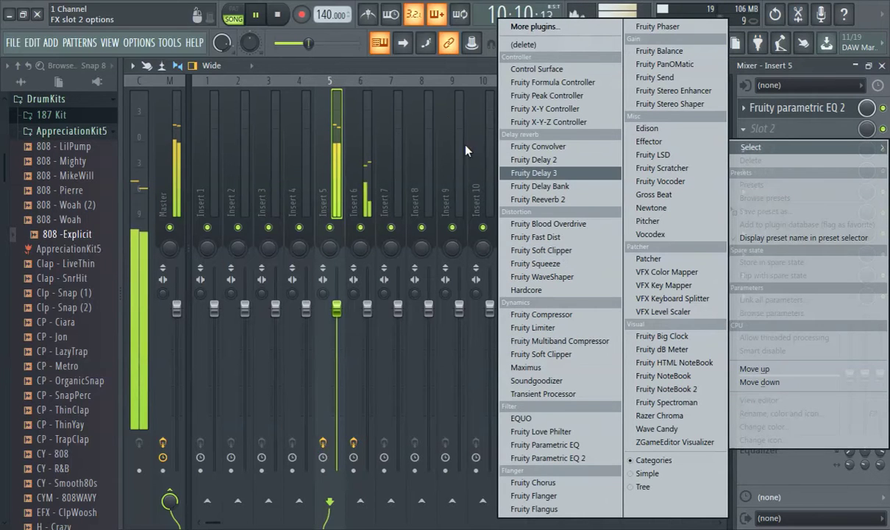
left_click(419, 58)
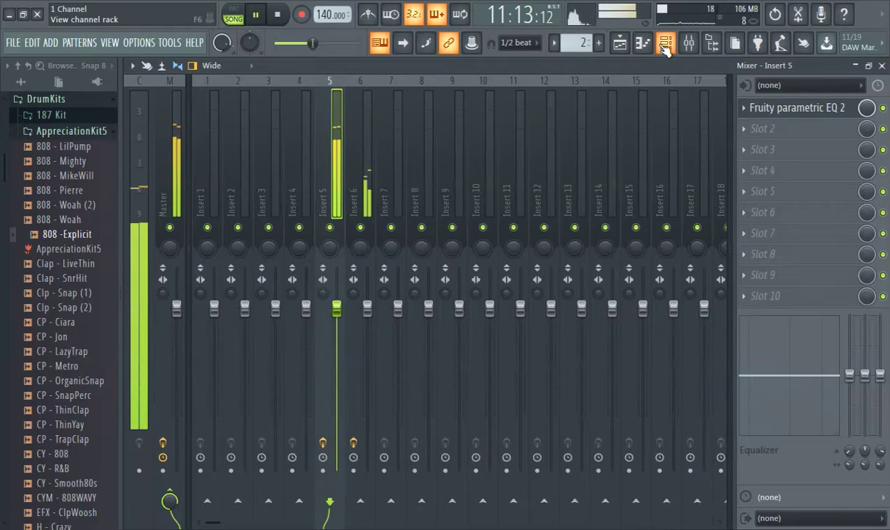
Reroute the GMS #2 channel to another mixer track, and load Fruity Convolver in the second effect slot of Insert 6.
left_click(664, 44)
key("ctrl+l")
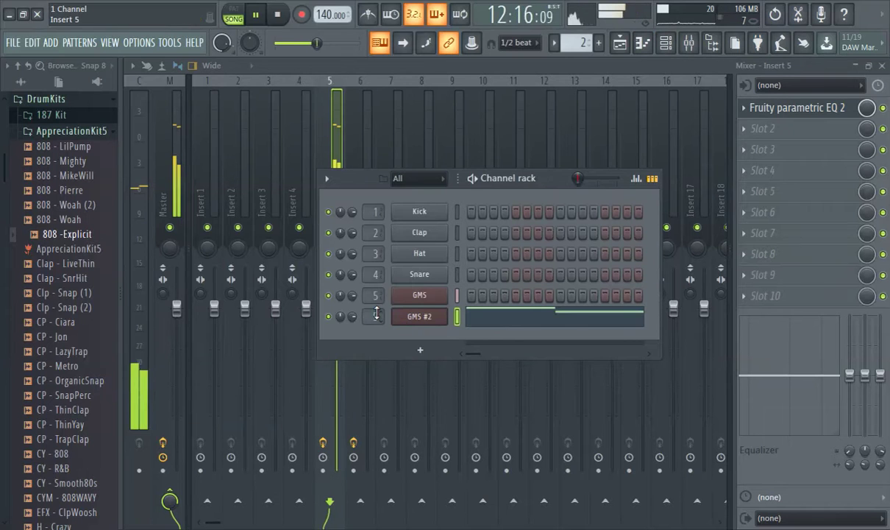
left_click(360, 83)
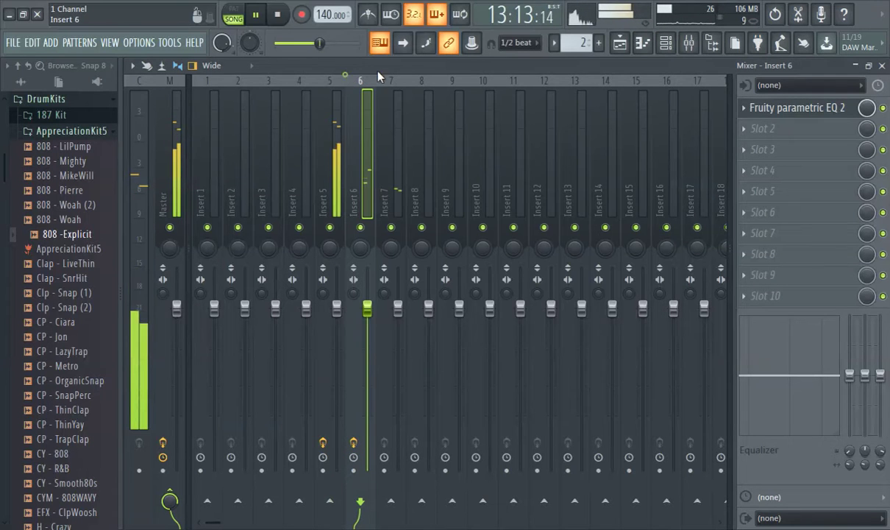
left_click(765, 131)
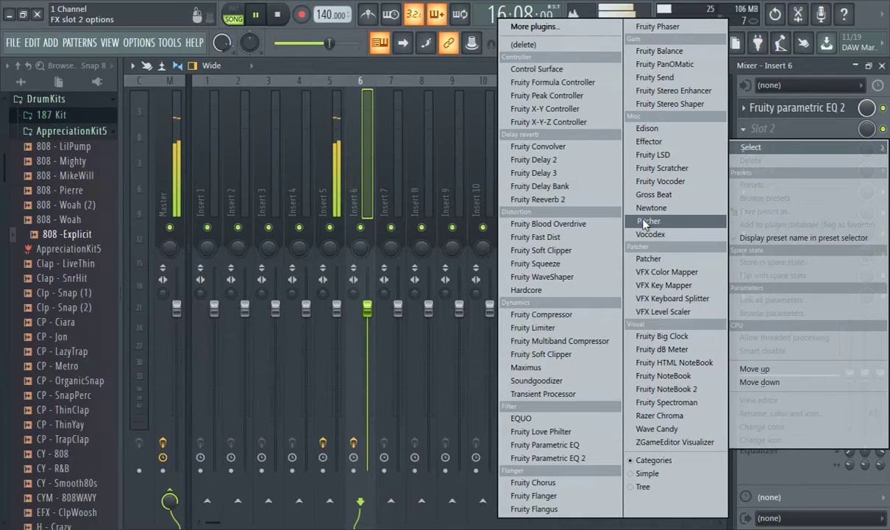
left_click(539, 145)
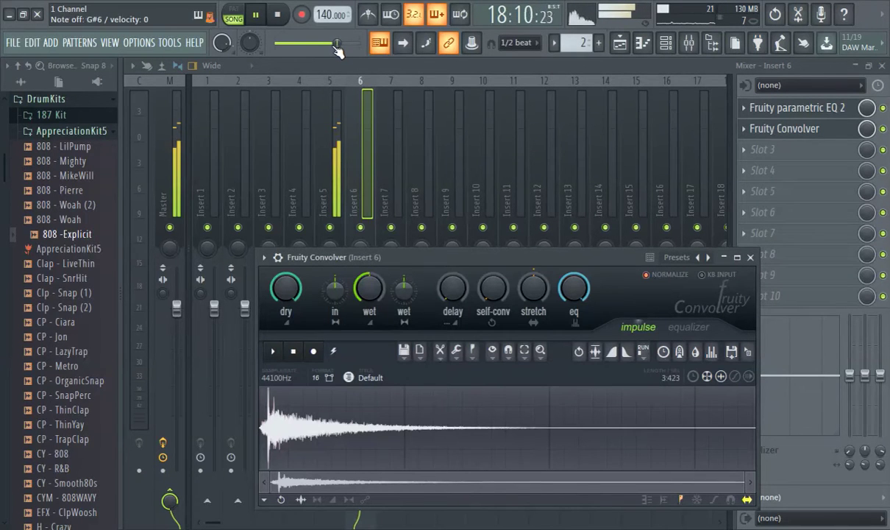
left_click(533, 65)
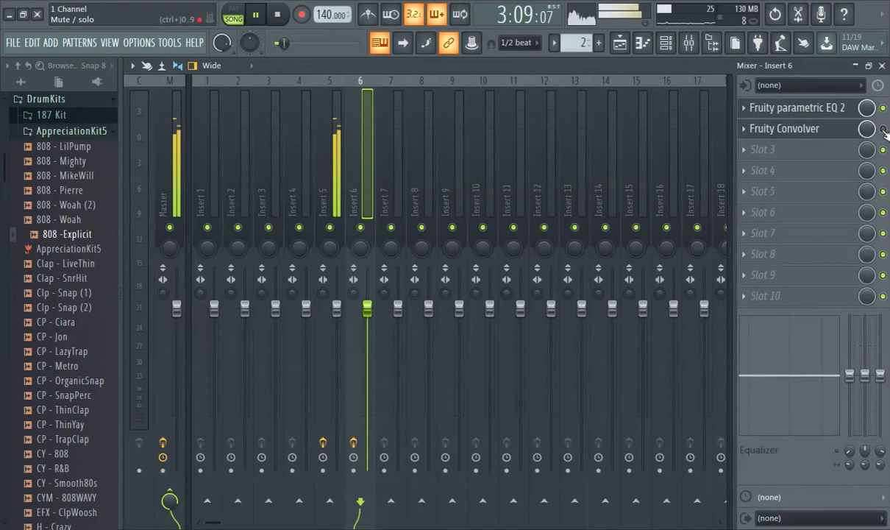
Load Fruity Convolver in the second effect slot of Insert 5 and lower that track's volume fader slightly.
left_click(336, 150)
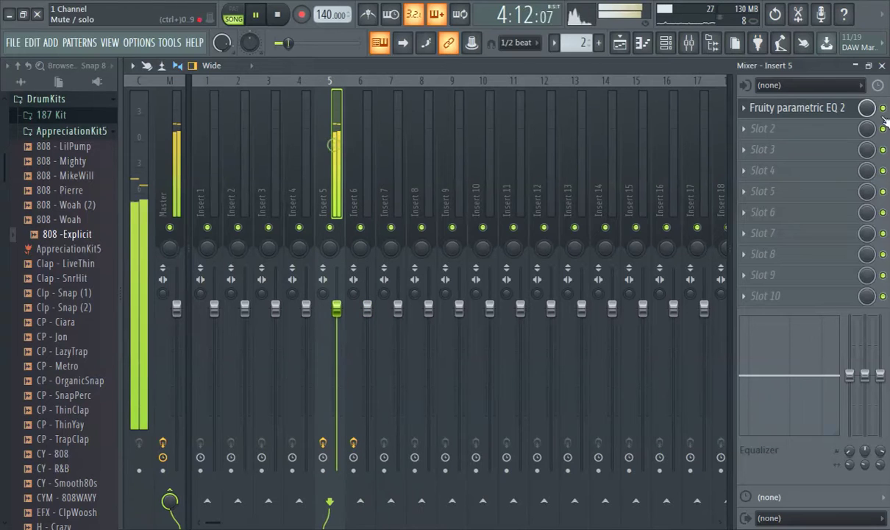
left_click(780, 127)
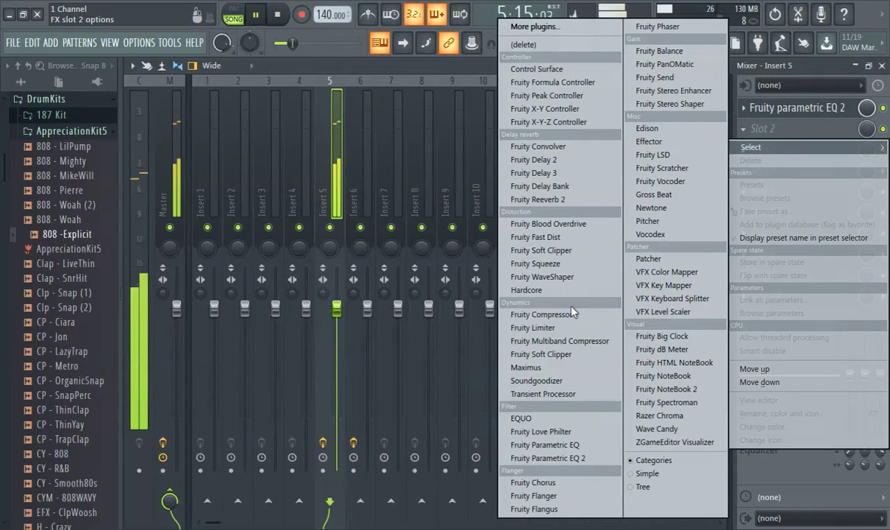
left_click(559, 147)
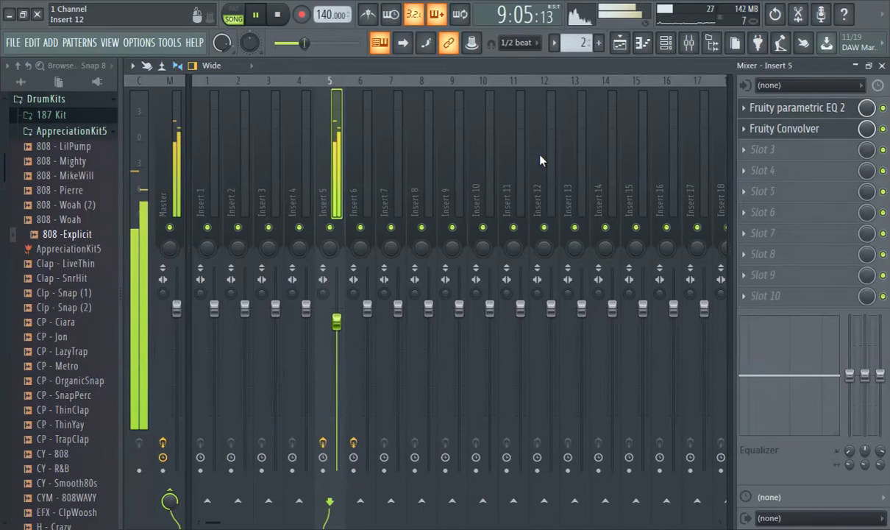
Load Fruity Compressor in the third effect slot of Insert 5, try its Blower preset and return to Default.
left_click(776, 149)
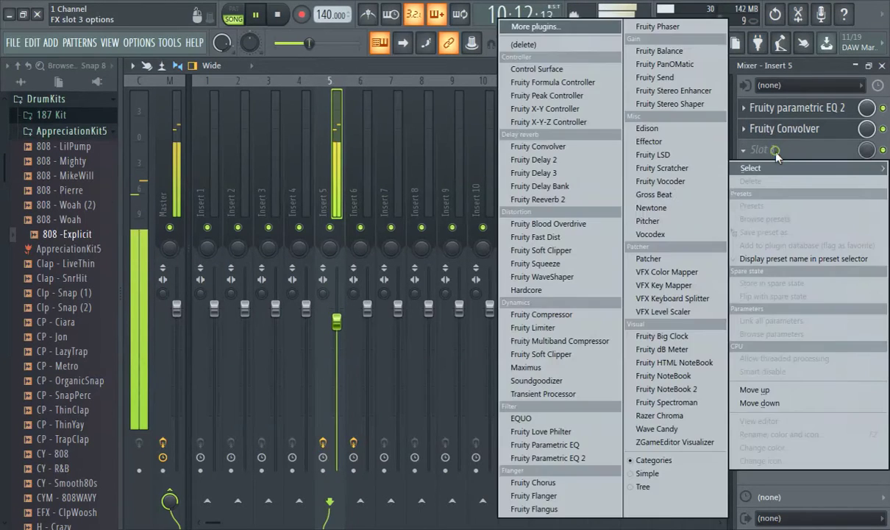
left_click(581, 314)
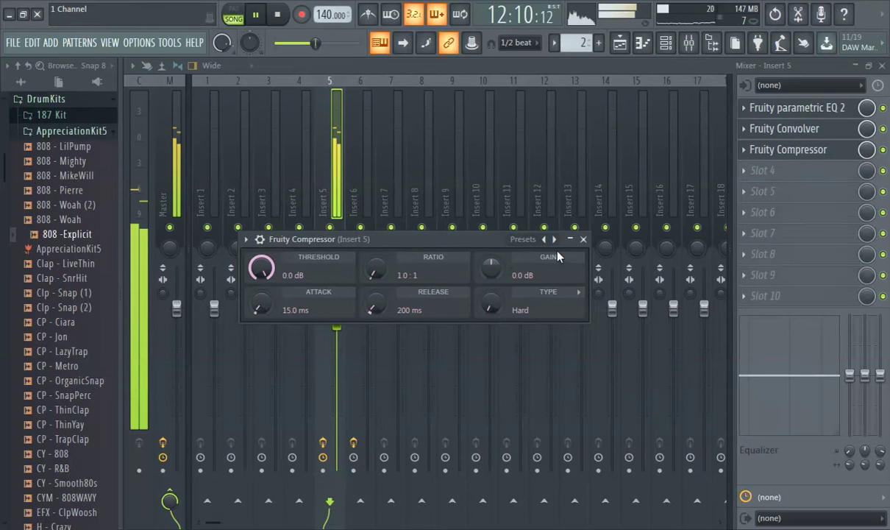
left_click(553, 240)
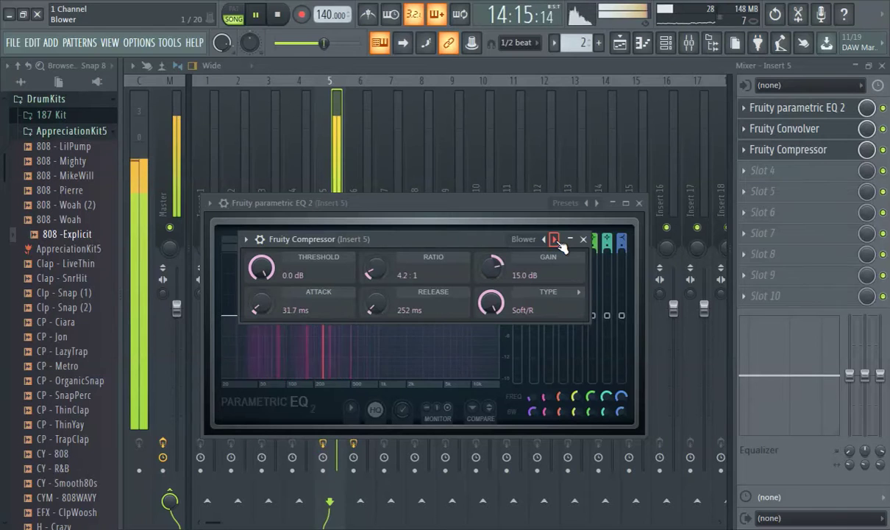
left_click(556, 239)
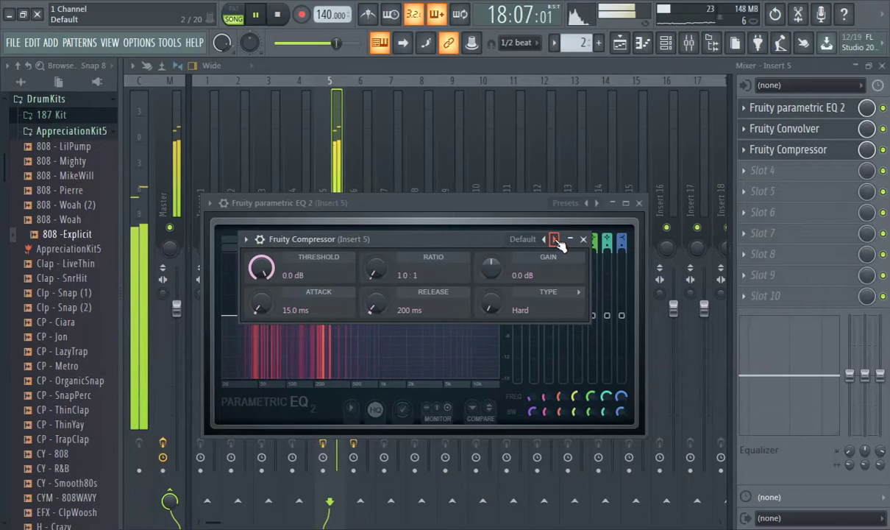
left_click(498, 63)
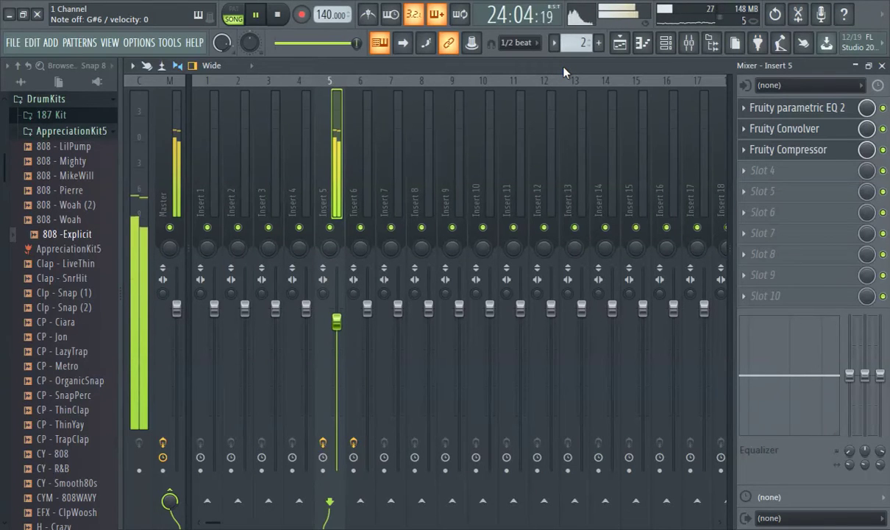
Load Gross Beat in the fourth effect slot of Insert 5 and move its window so all controls are visible.
left_click(757, 171)
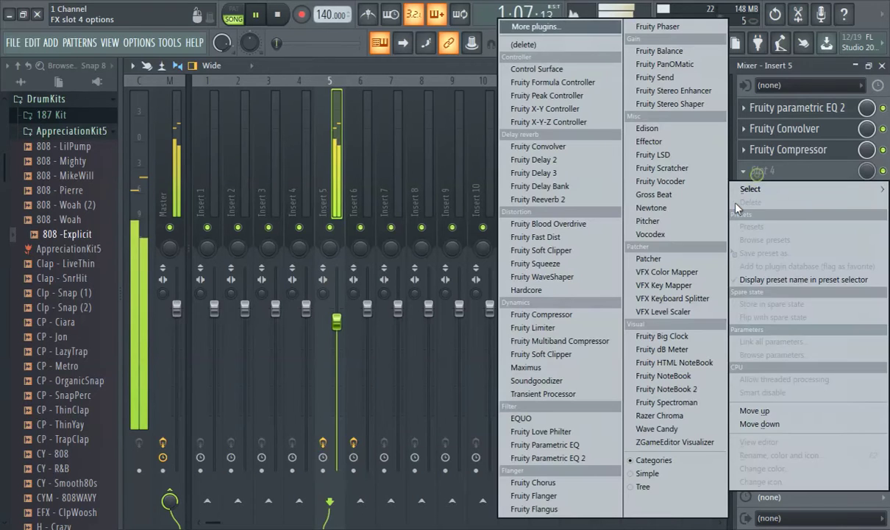
left_click(654, 194)
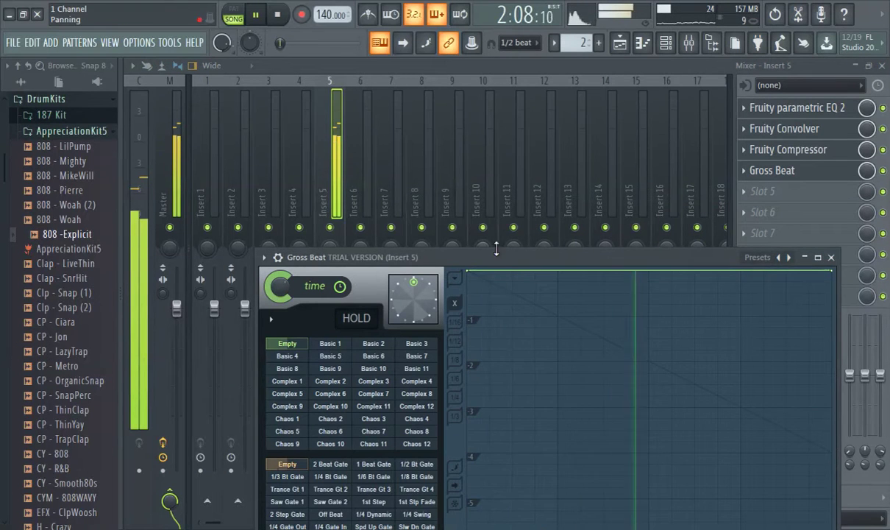
left_click_drag(496, 256, 484, 124)
Try the Complex 9, Basic 9, Basic 6 and Basic 10 time slots in Gross Beat.
left_click(276, 274)
left_click(317, 239)
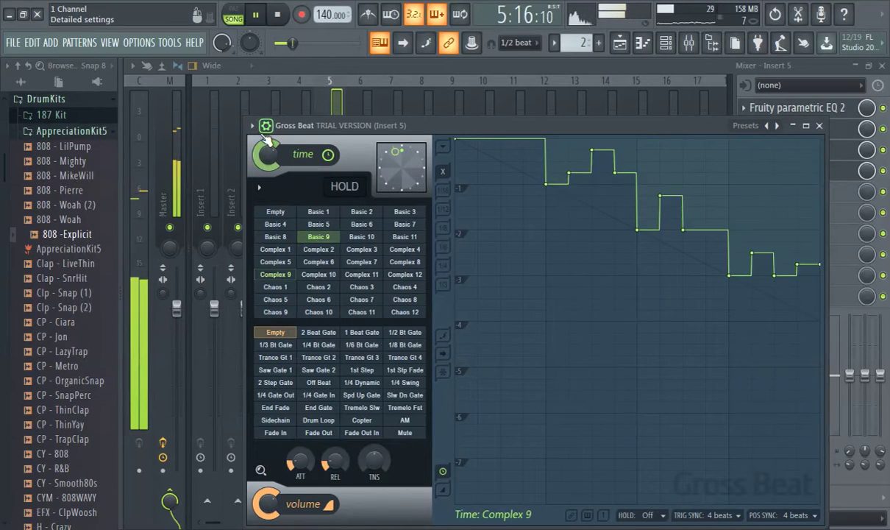
left_click(361, 224)
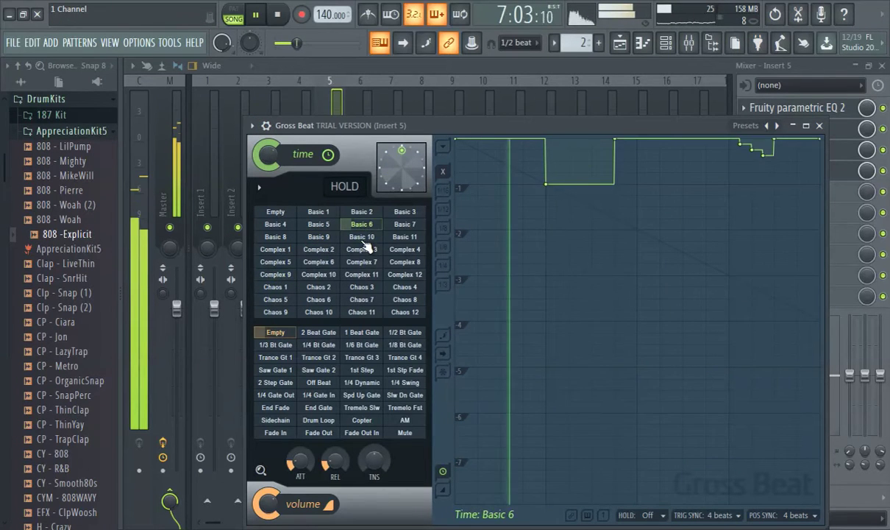
left_click(363, 237)
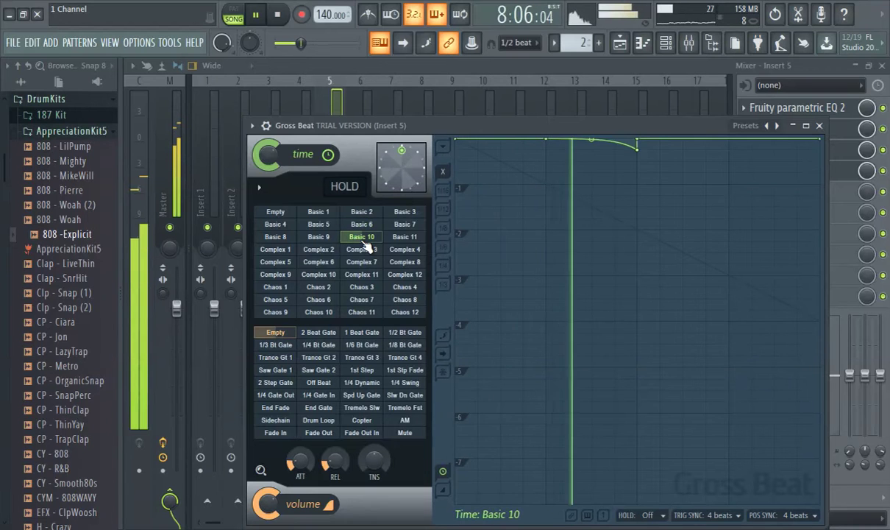
Apply Gross Beat's Pitch shifter preset with the Arp 2 time slot, and switch the effect off in Insert 5.
left_click(266, 126)
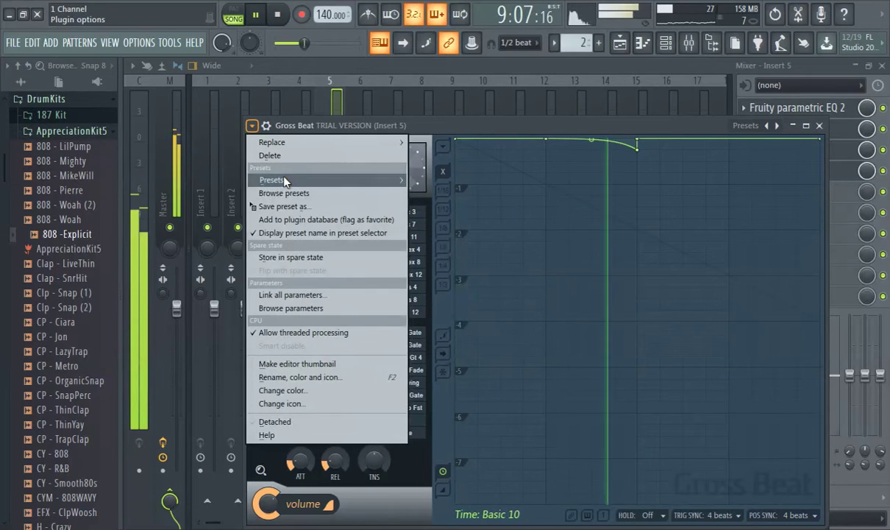
mouse_move(284, 180)
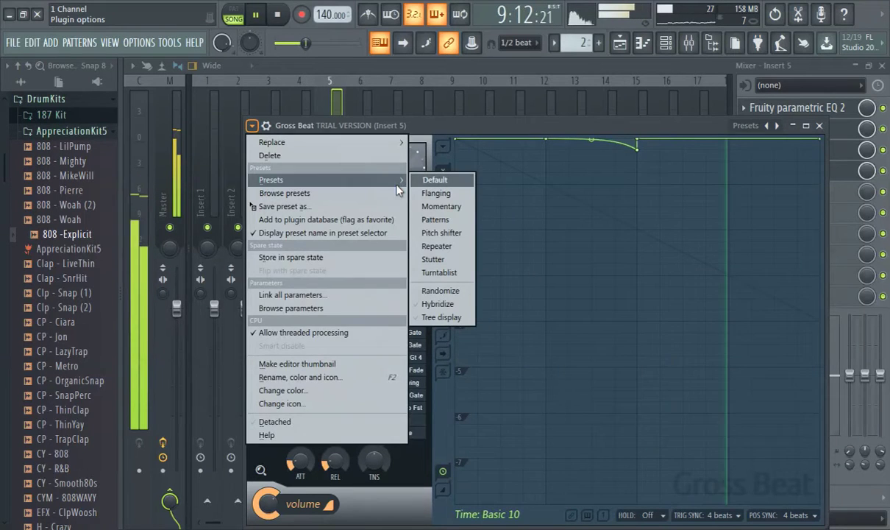
left_click(439, 233)
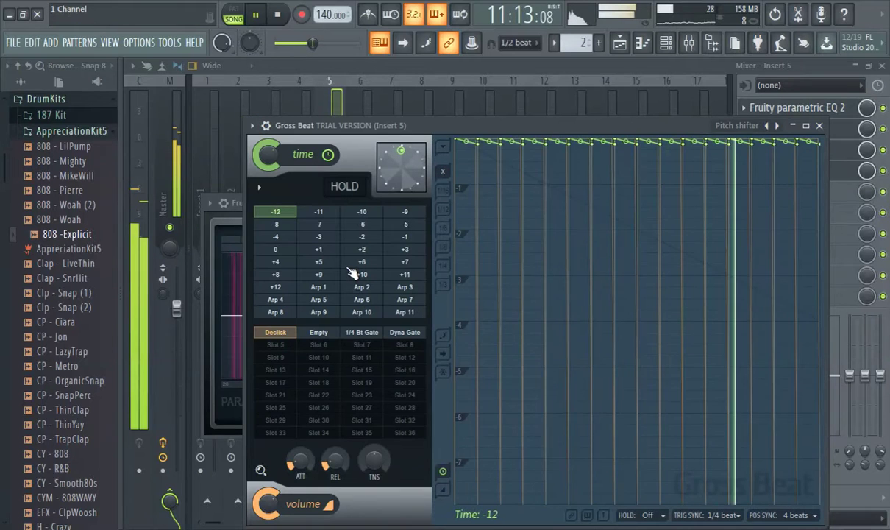
left_click(362, 288)
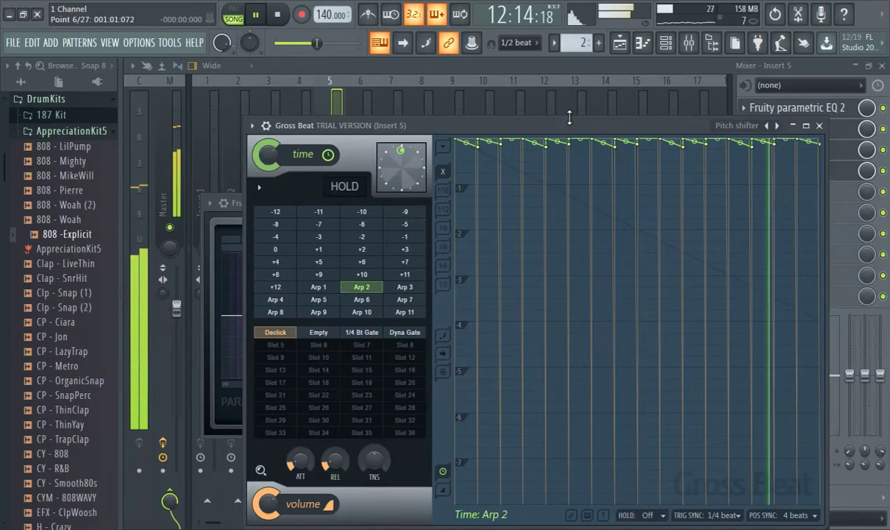
left_click(680, 66)
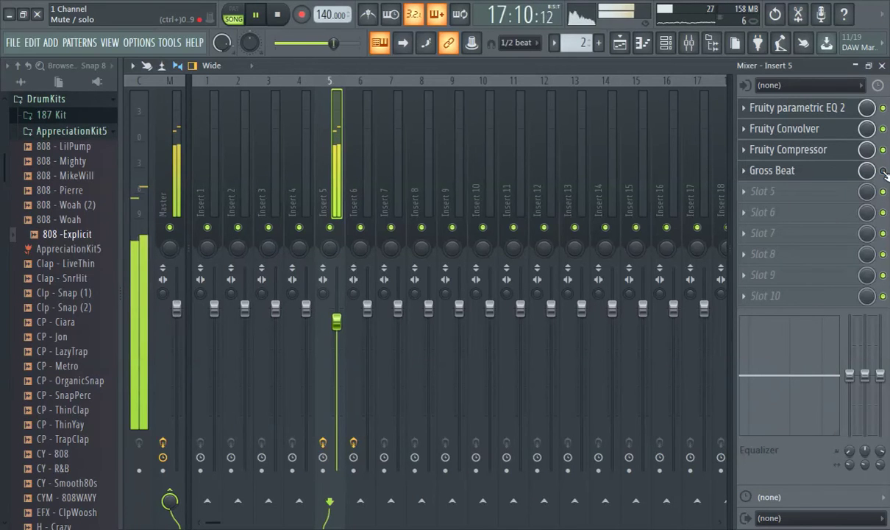
Place a second Pattern 2 clip on Track 2 of the playlist, starting at bar 17.
left_click(637, 46)
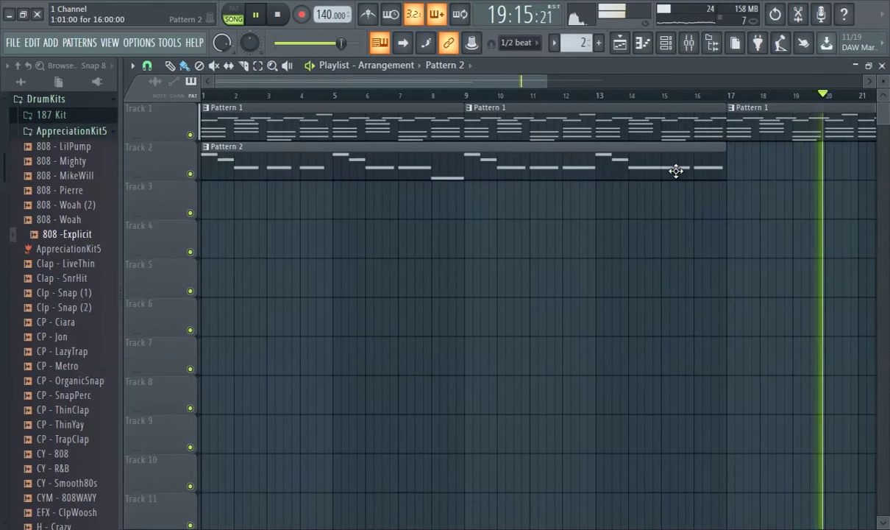
left_click(732, 167)
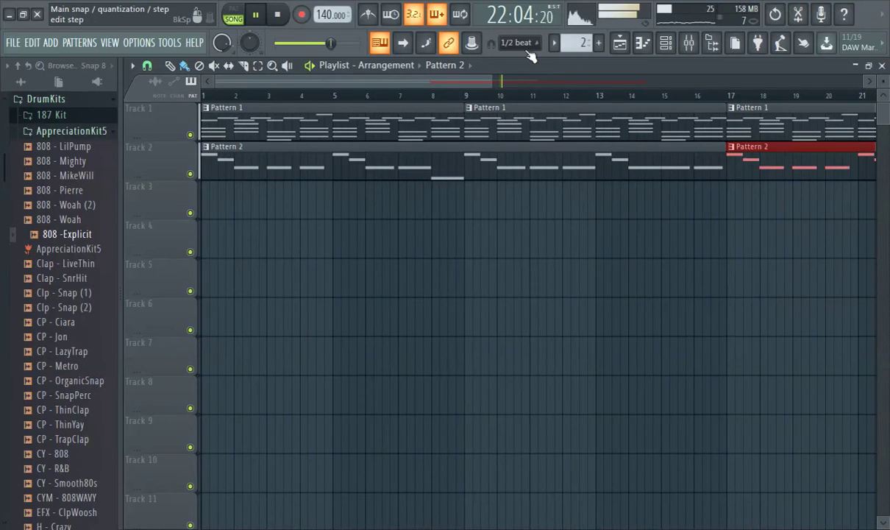
left_click(527, 45)
left_click(527, 44)
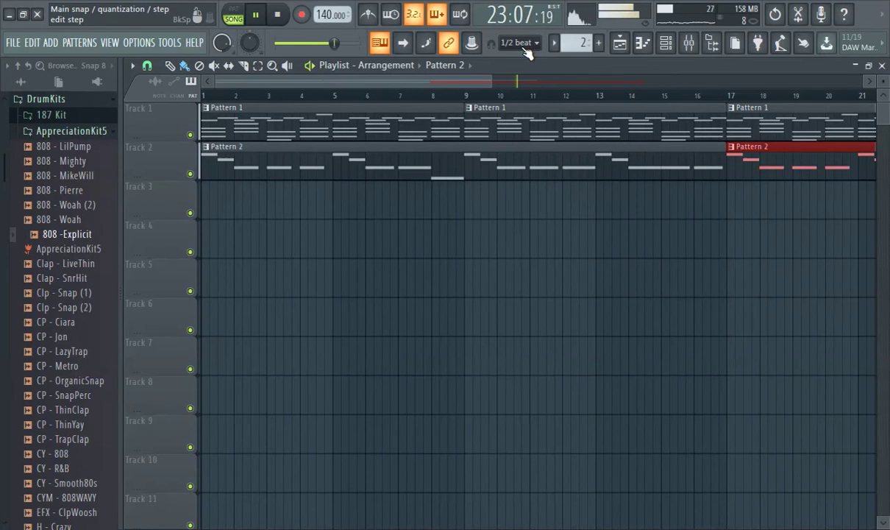
Add another Pattern 1 clip on Track 1 of the playlist, starting at about bar 25.
left_click_drag(446, 81, 671, 121)
left_click(422, 108)
left_click(450, 116)
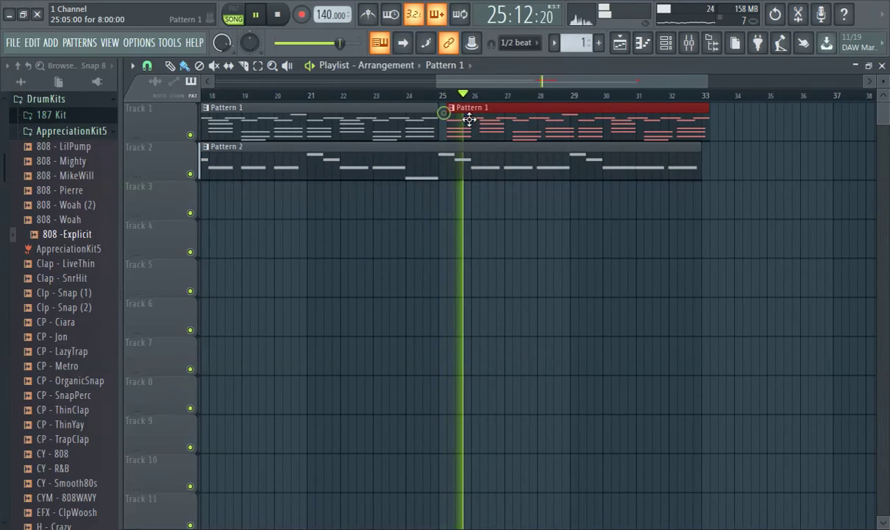
left_click_drag(434, 81, 144, 111)
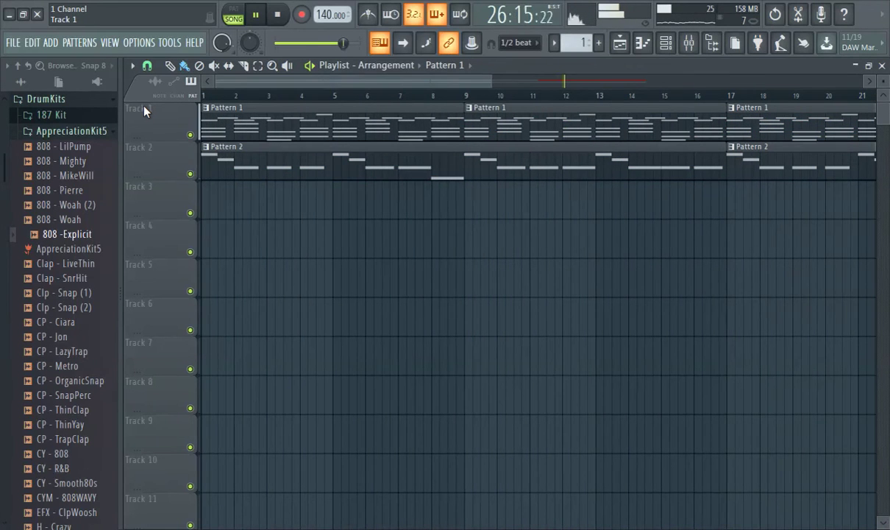